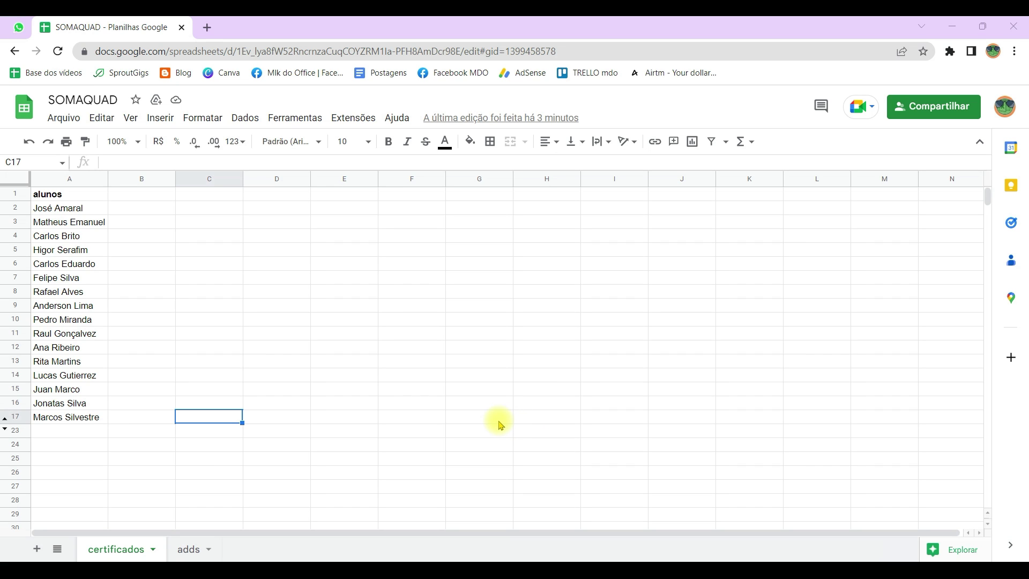
Review the student name list, then load canva.com in a new browser tab
drag(74, 353, 65, 389)
click(241, 324)
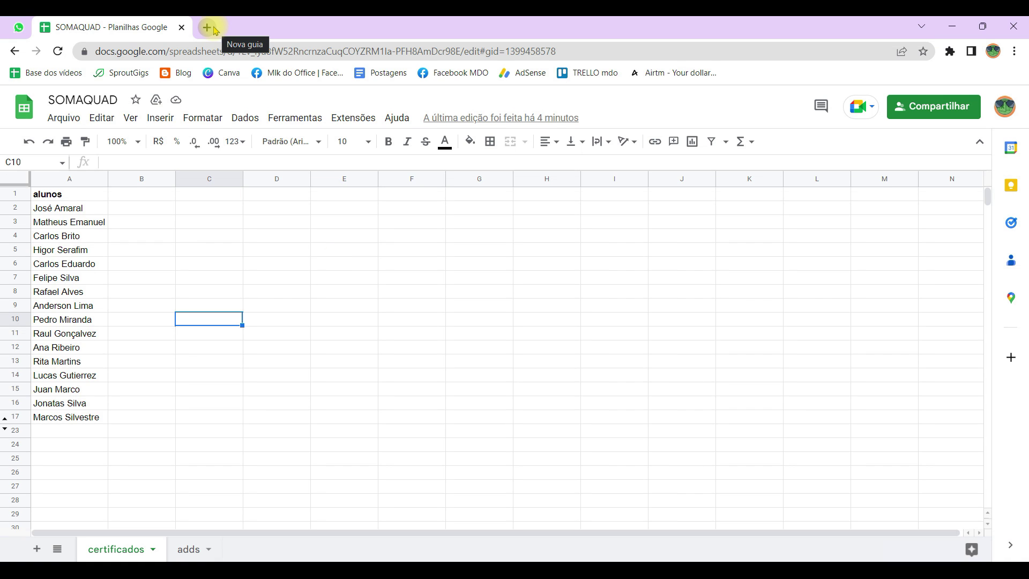
click(214, 30)
text(CANVA.COM)
key(Return)
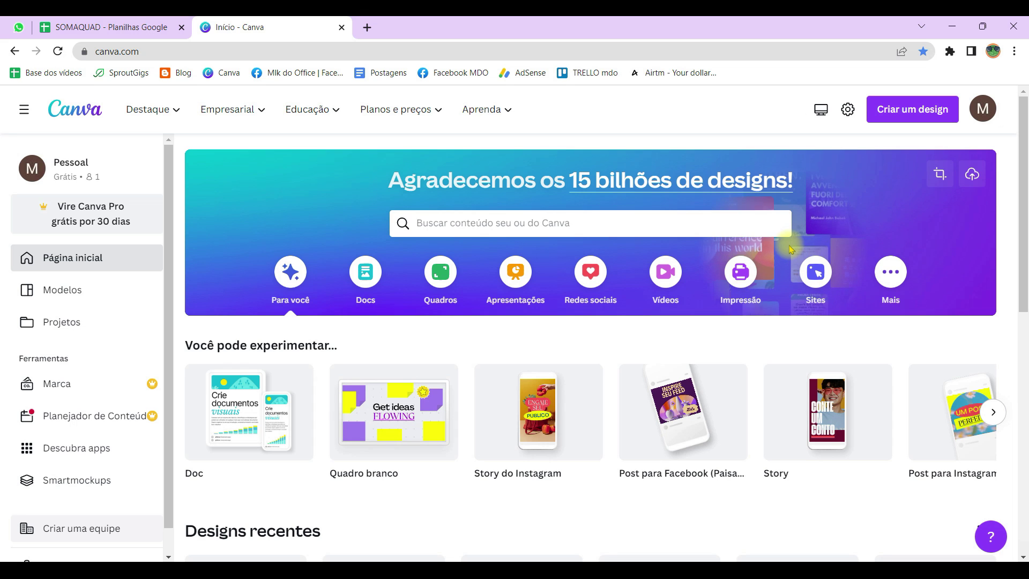
Search Canva for landscape 'Certificado' templates and open the blue and gold completion certificate
click(718, 223)
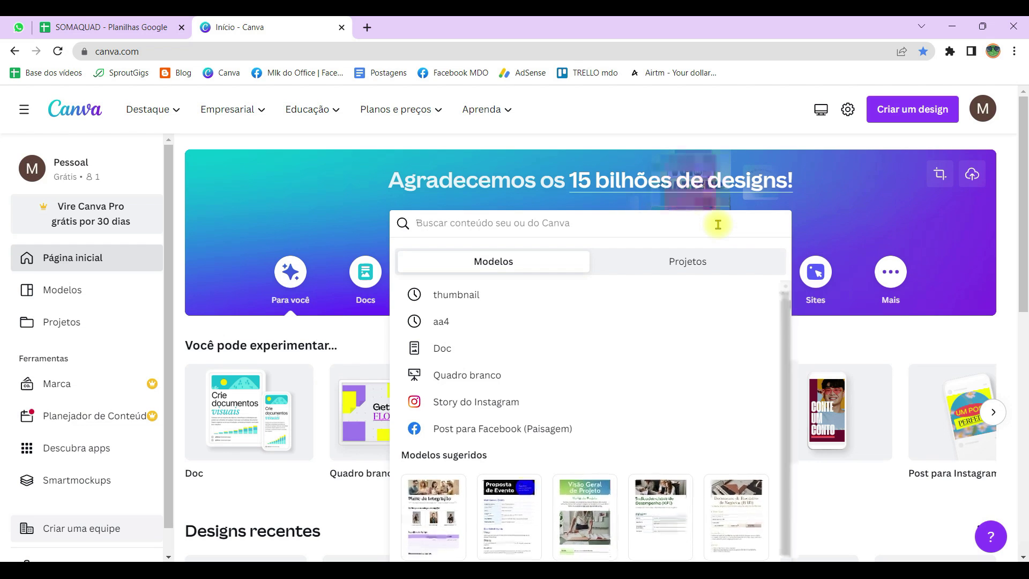
text(Certificado)
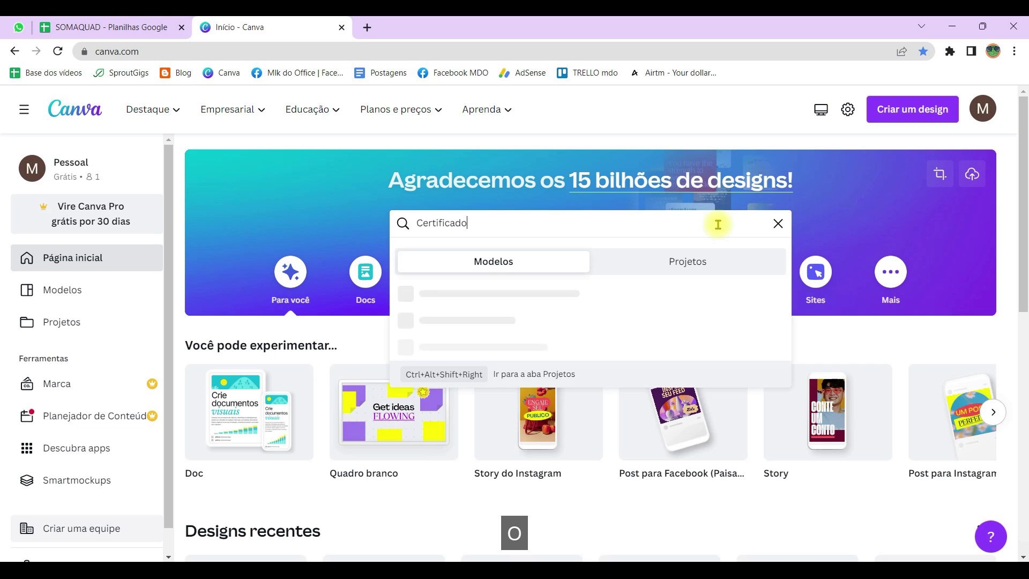
click(551, 349)
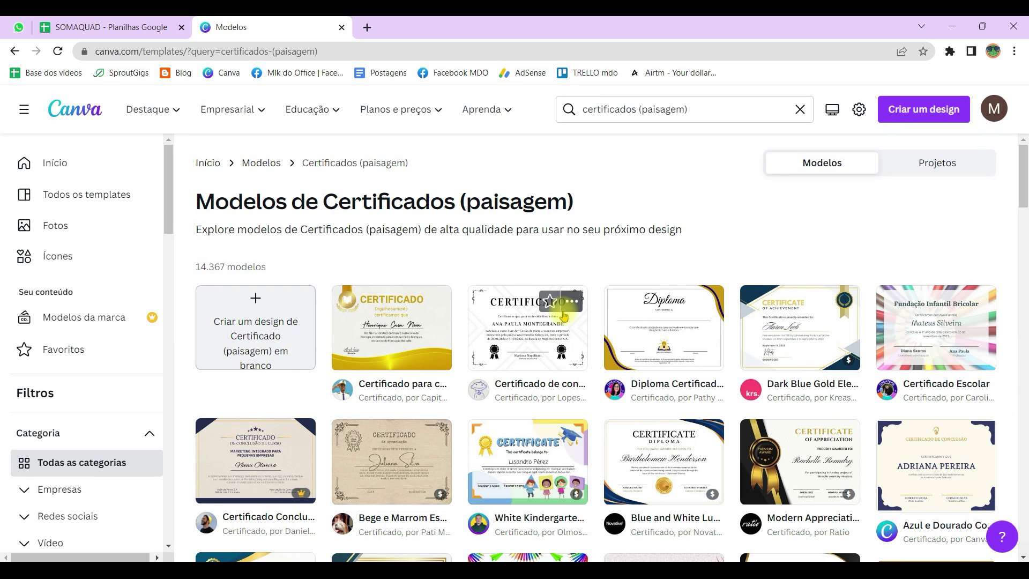
scroll(914, 321, down, 2)
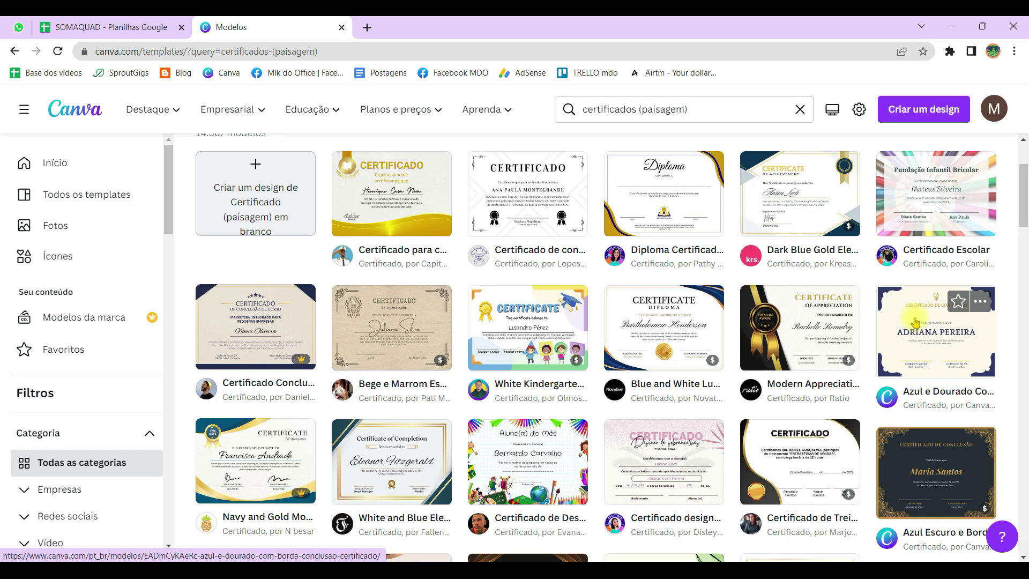
click(914, 322)
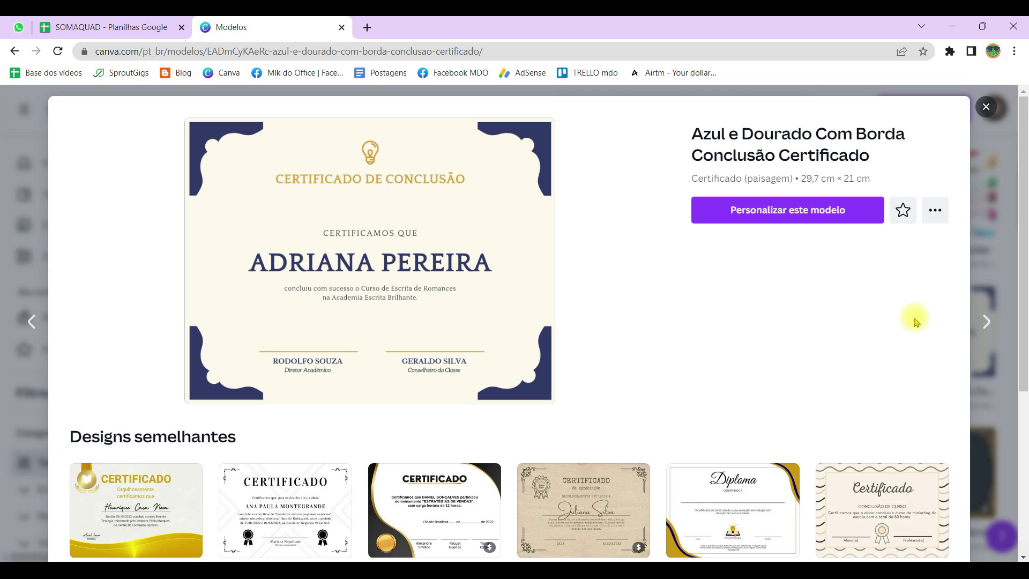
click(358, 243)
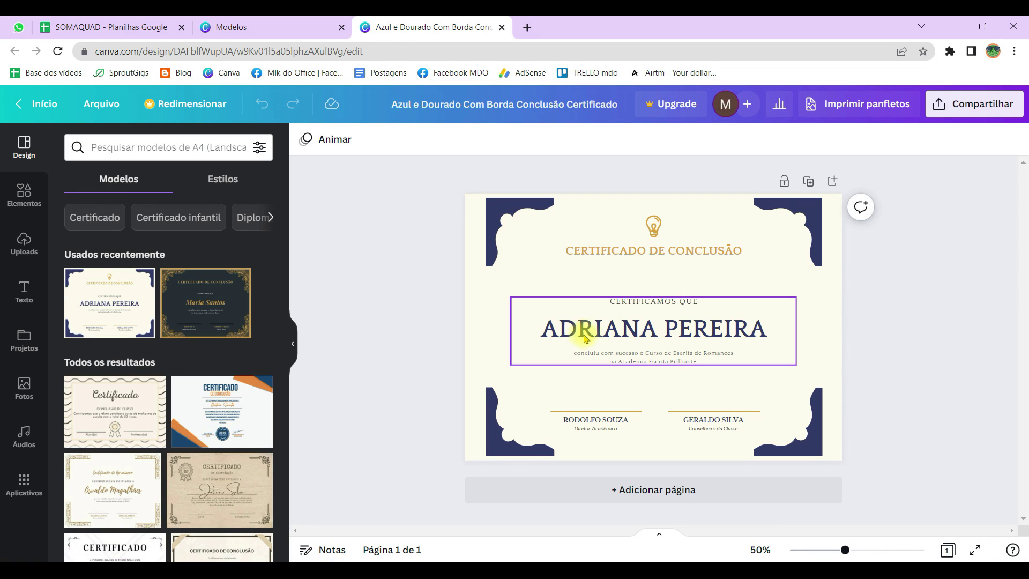
Ungroup the certificate text and delete the sample name ADRIANA PEREIRA
click(601, 317)
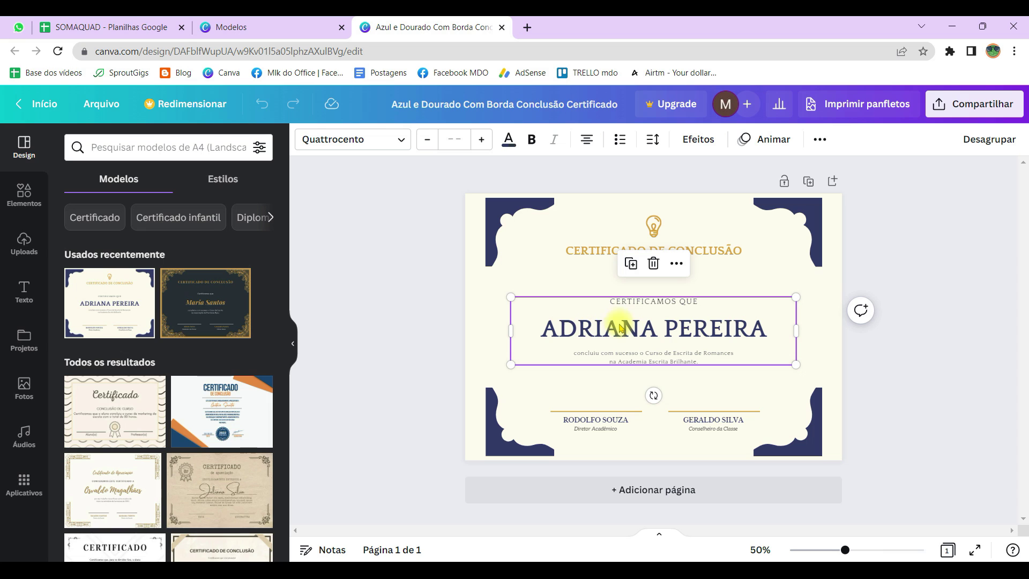
scroll(616, 353, up, 2)
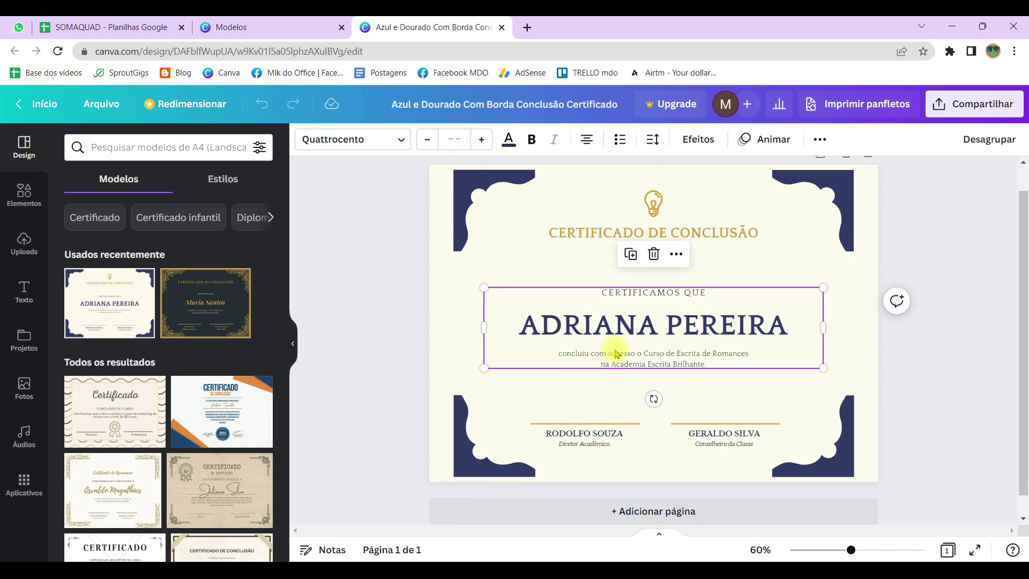
scroll(622, 348, up, 3)
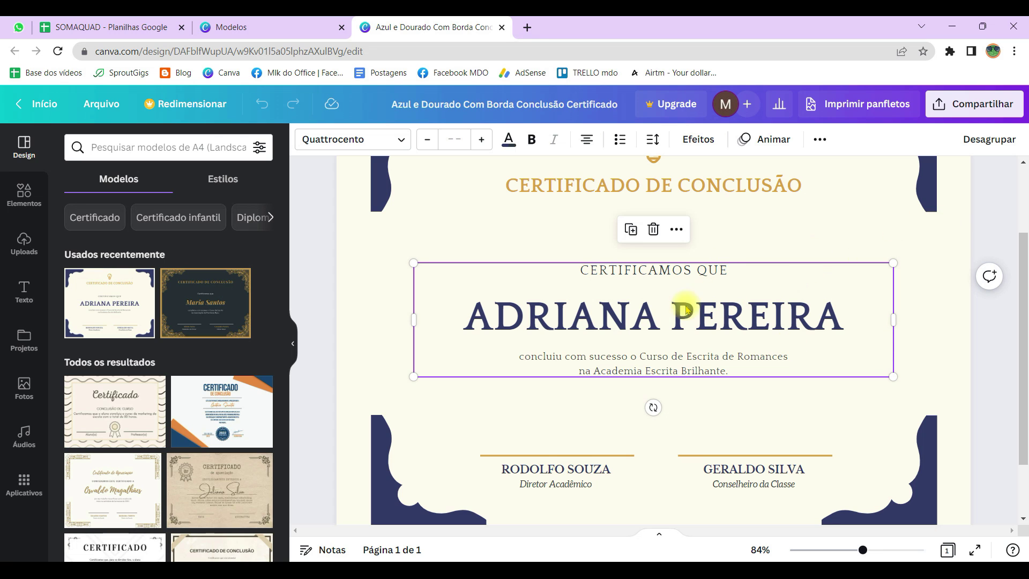
click(989, 140)
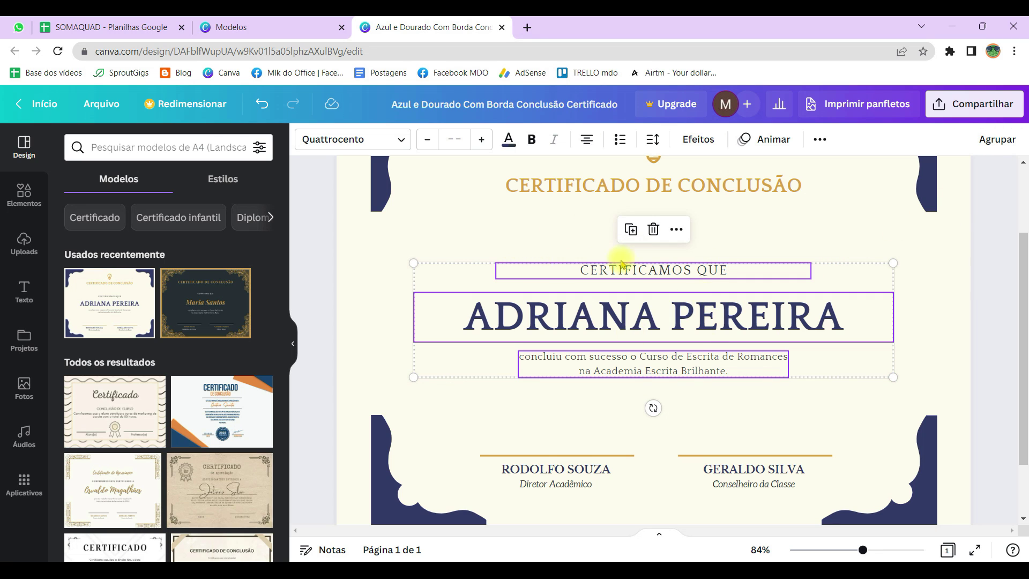
click(528, 334)
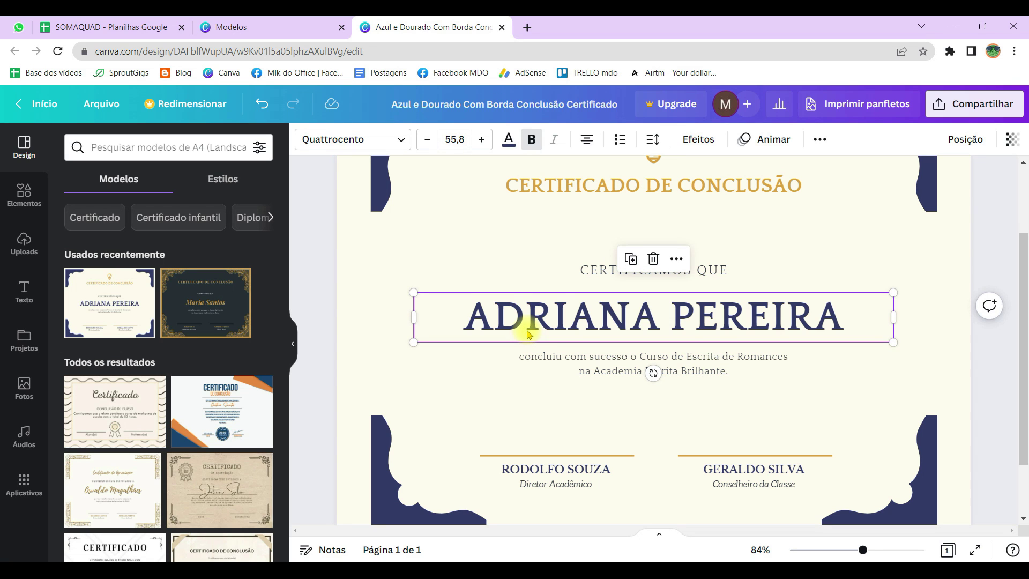
key(Delete)
Move the course description lower and CERTIFICAMOS QUE higher to leave room for a name
click(602, 356)
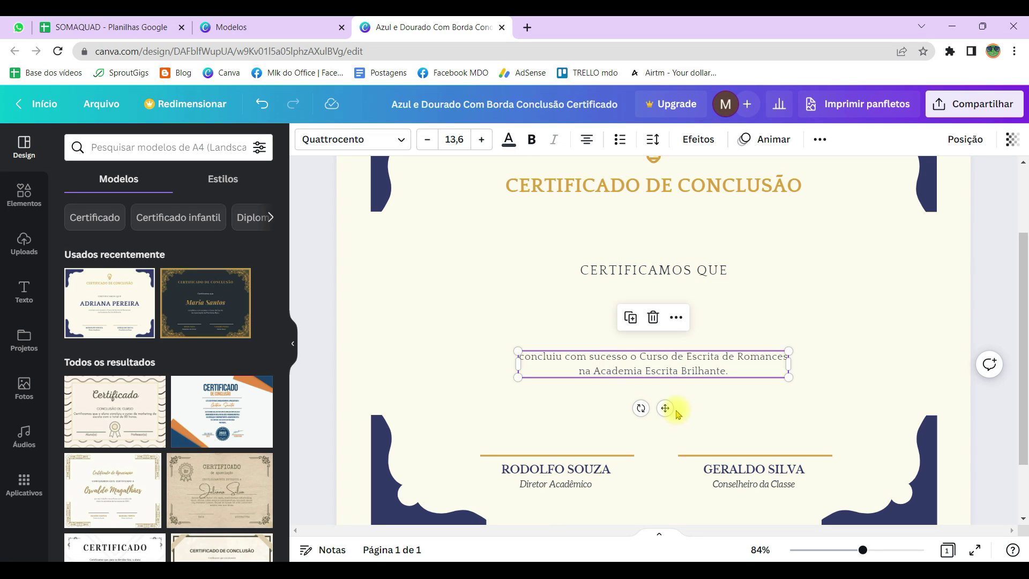
drag(667, 408, 668, 435)
click(701, 273)
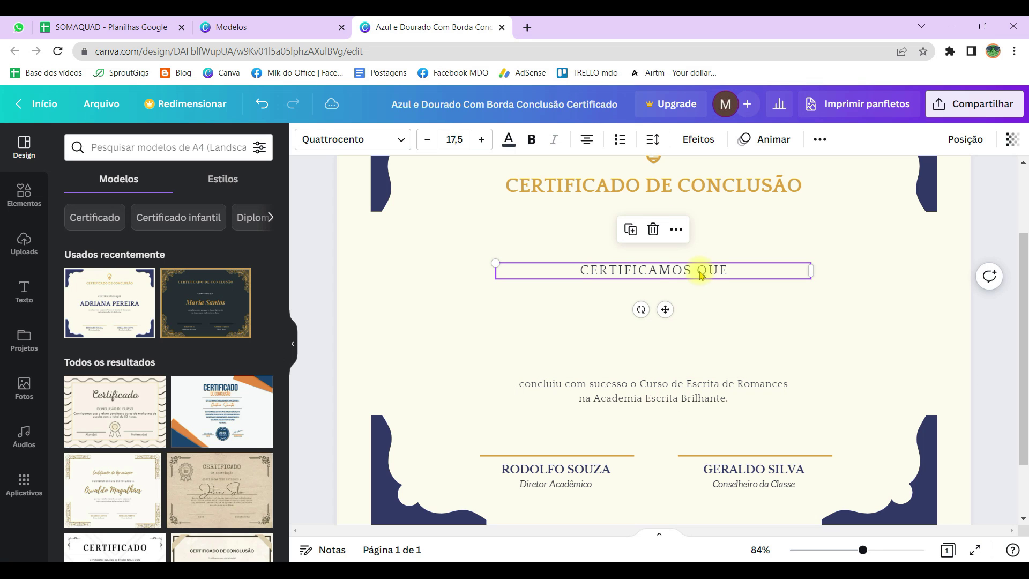
drag(664, 309, 665, 294)
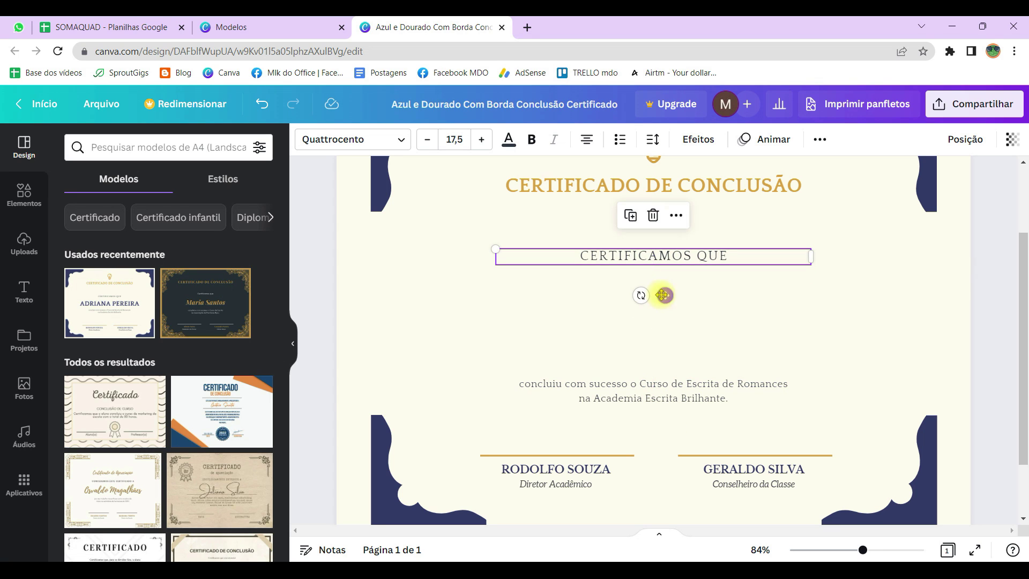
click(724, 315)
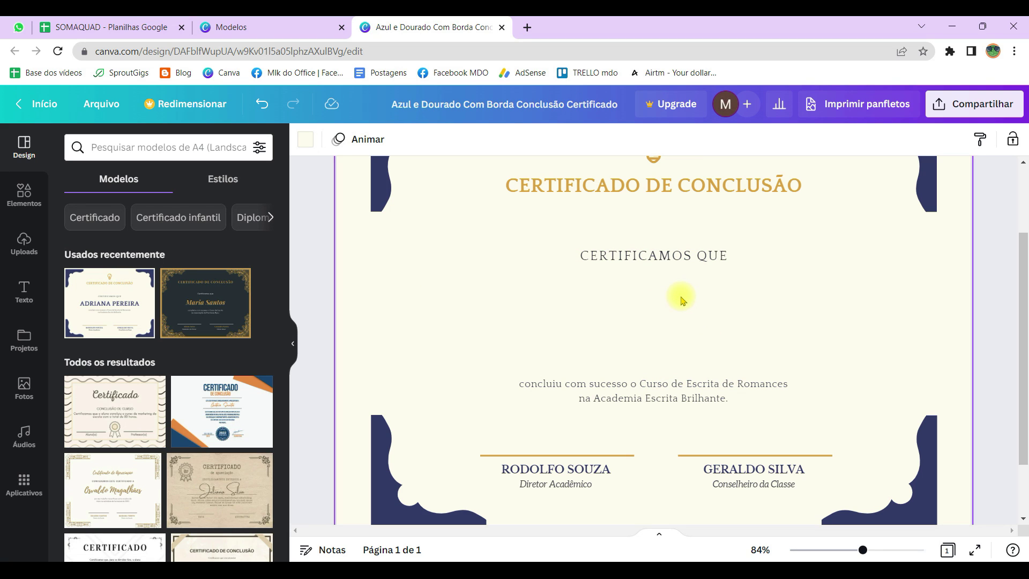
scroll(683, 298, down, 2)
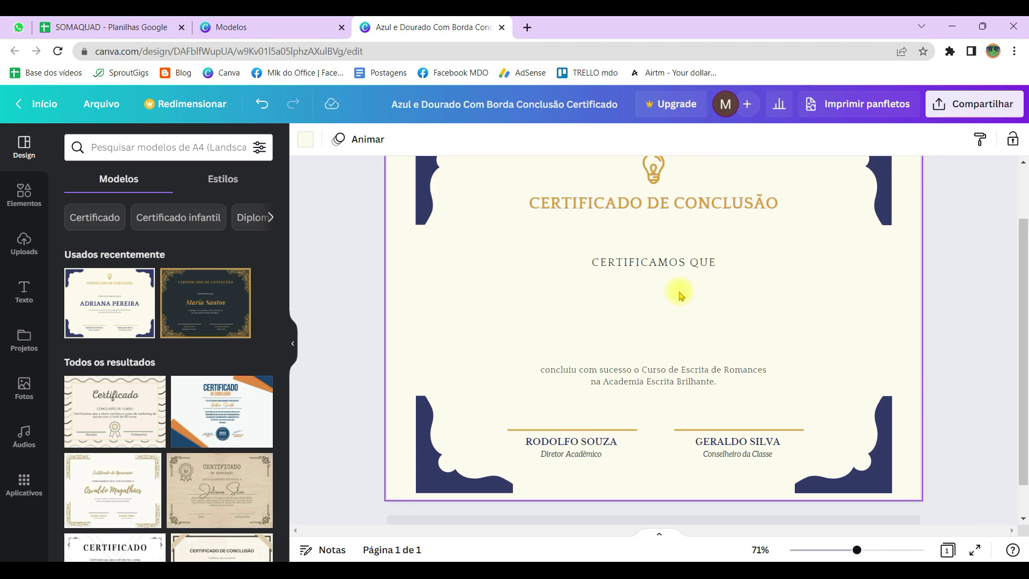
scroll(678, 297, down, 2)
scroll(673, 306, up, 1)
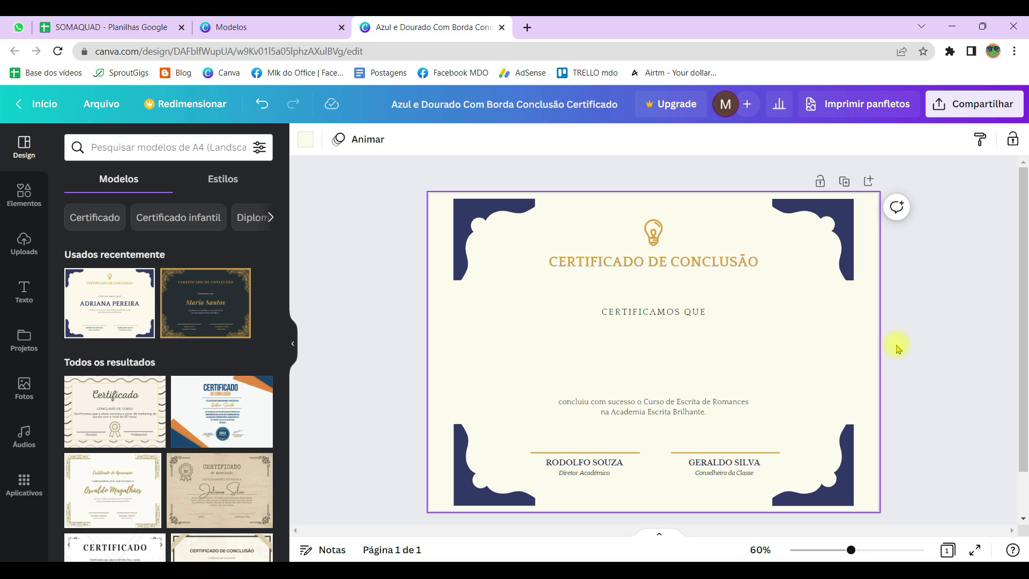
Download the blank certificate design as a PNG file
click(960, 114)
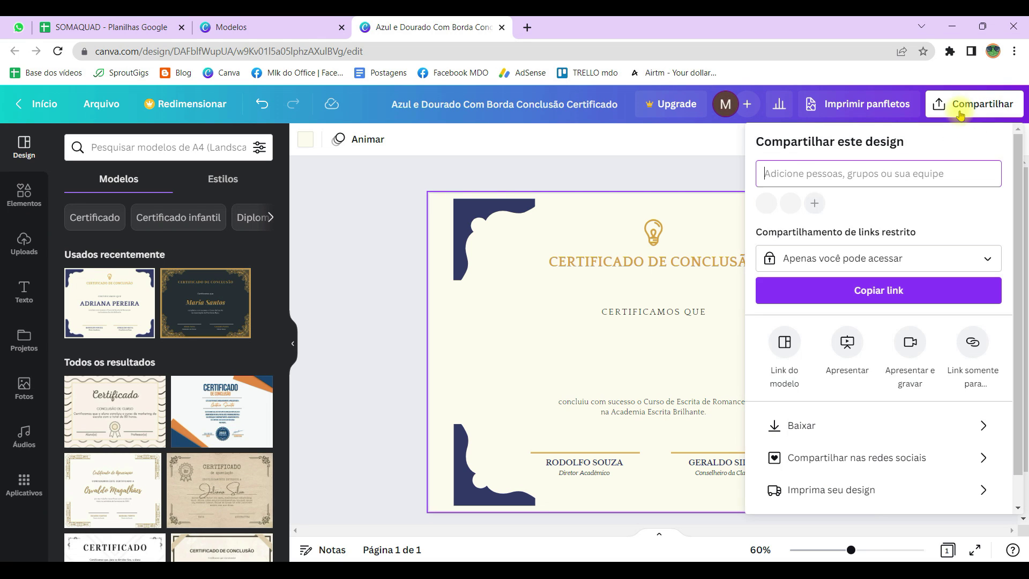
click(848, 426)
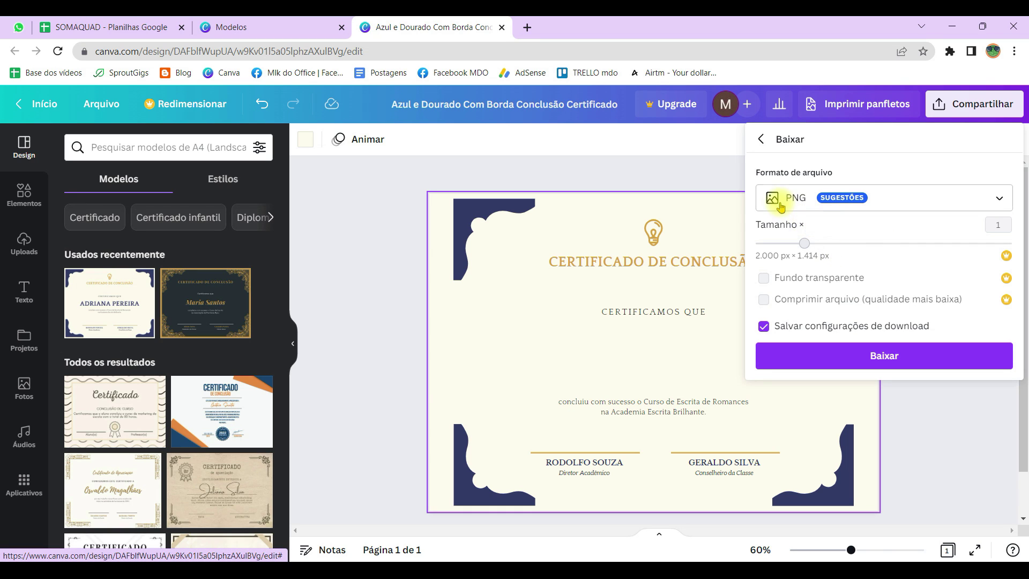
click(898, 204)
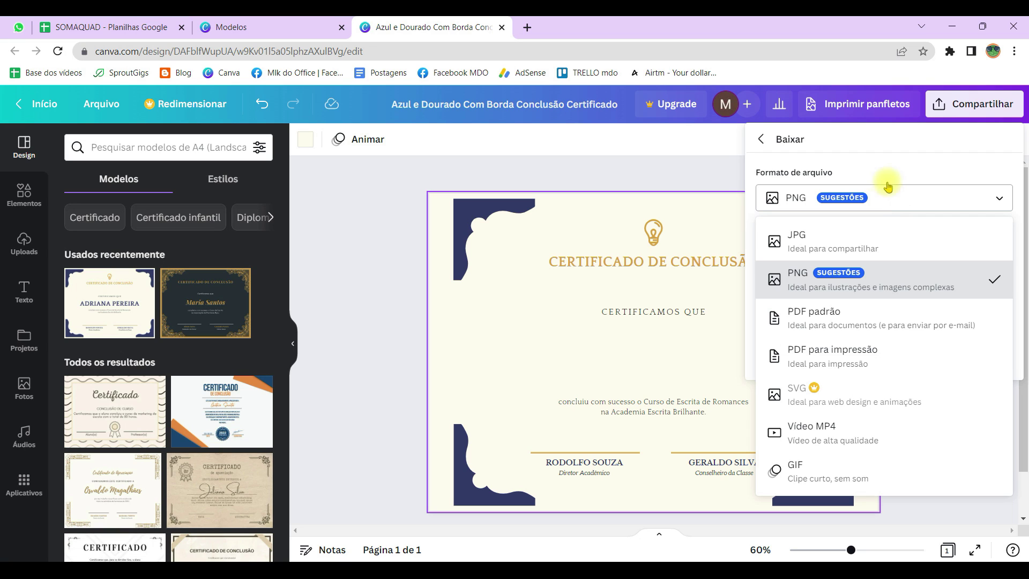
click(834, 282)
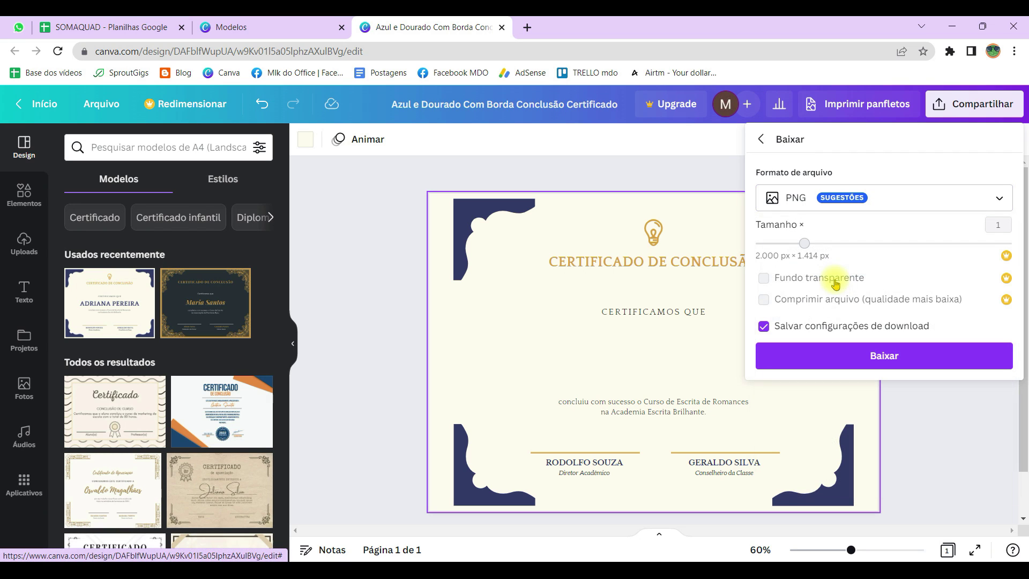
click(884, 353)
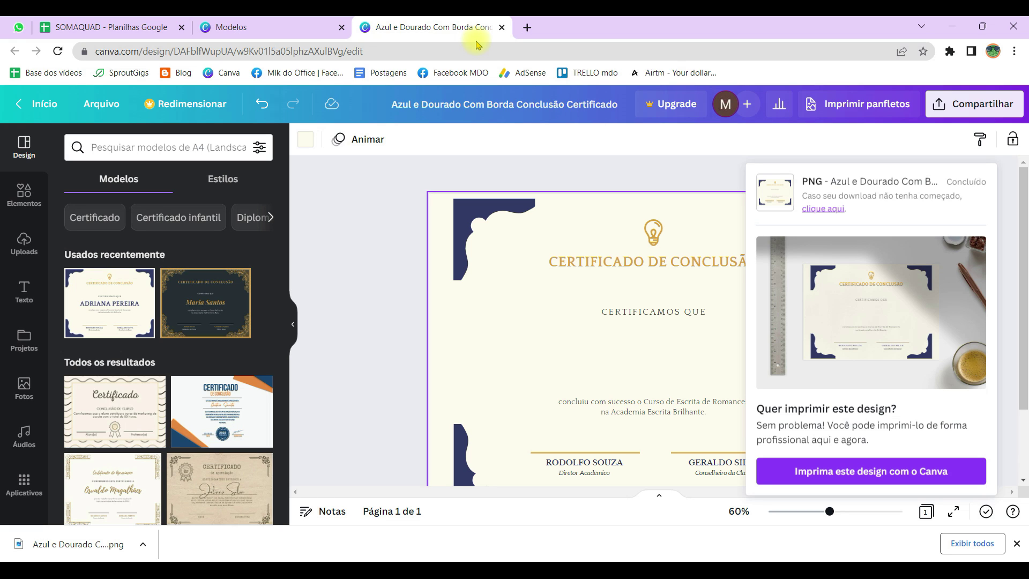
click(526, 26)
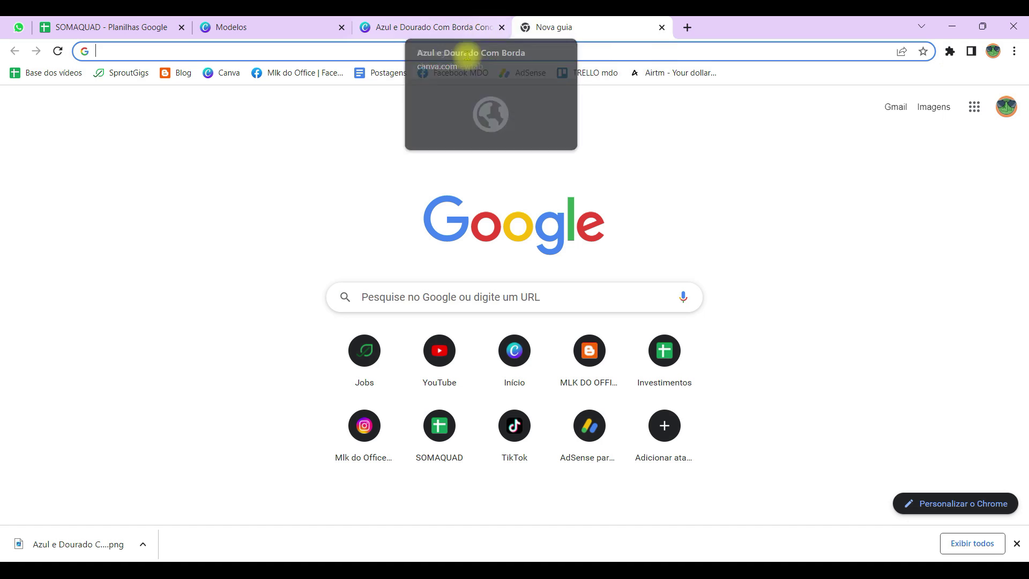
Search 'google slides' from the address bar and go to the Google Slides home page
click(402, 51)
text(google )
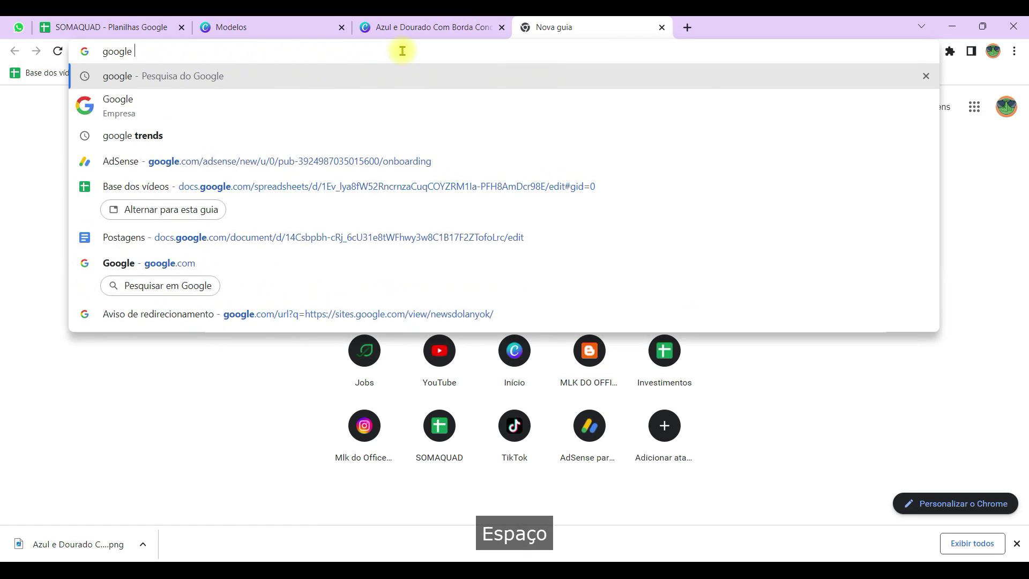
text(slides)
key(Return)
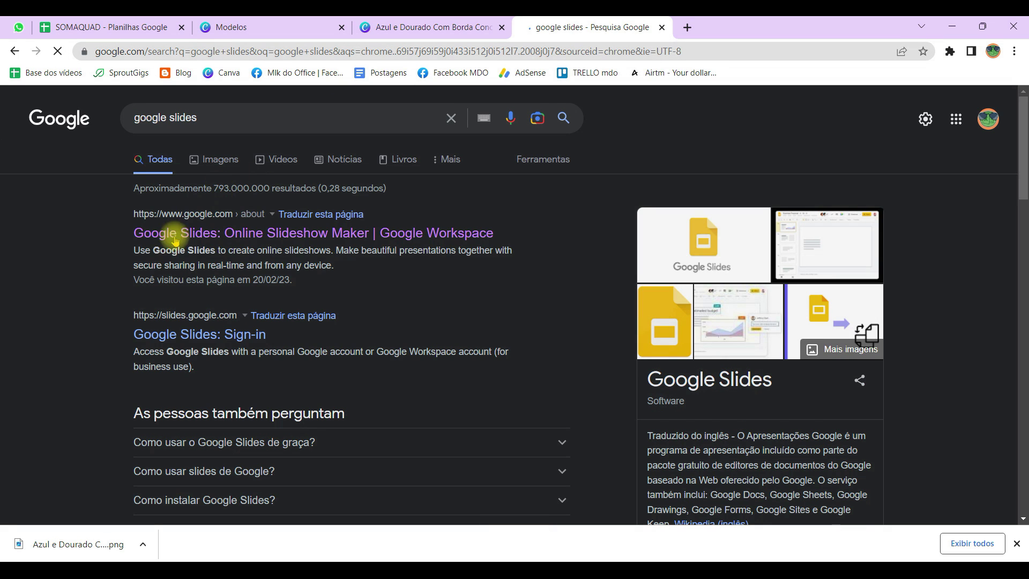
scroll(284, 263, down, 1)
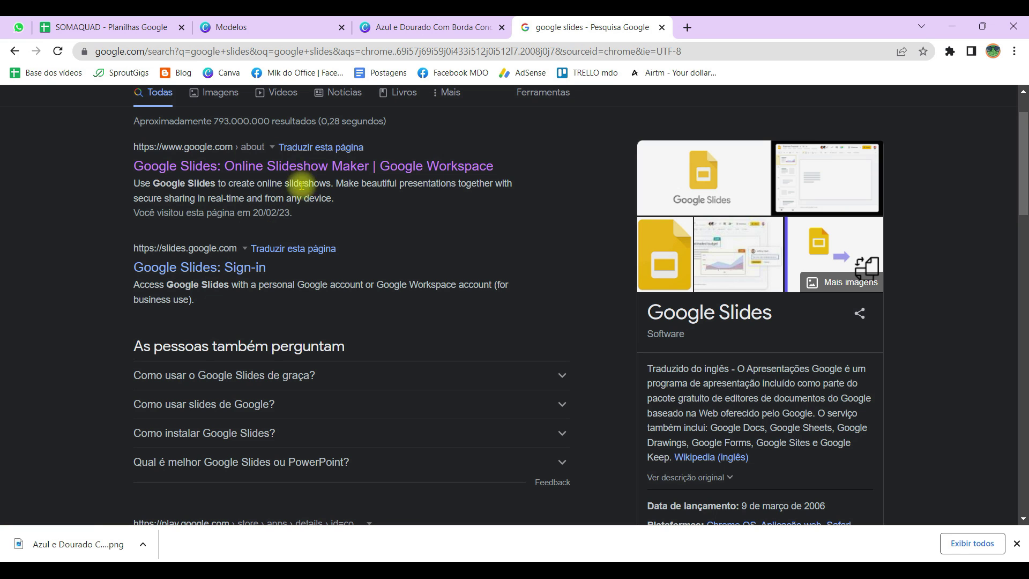
click(241, 268)
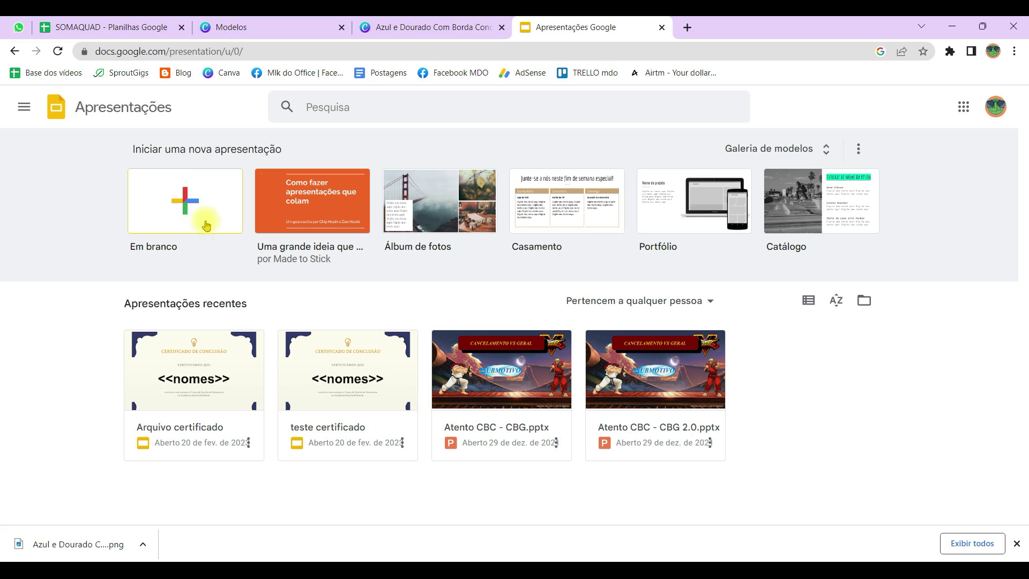
Create a blank presentation and delete the title and subtitle placeholders from slide one
click(194, 207)
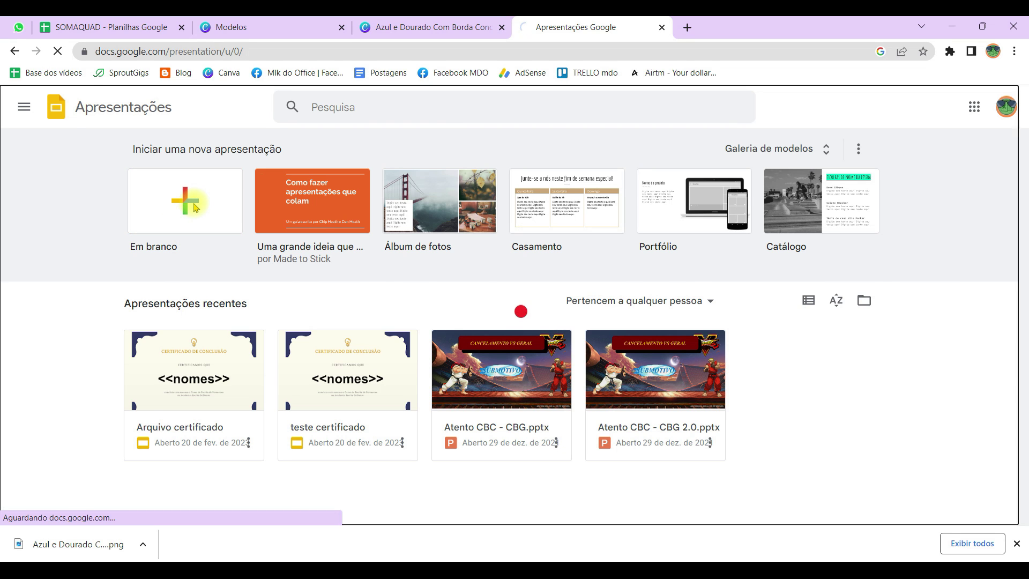
drag(201, 209, 722, 435)
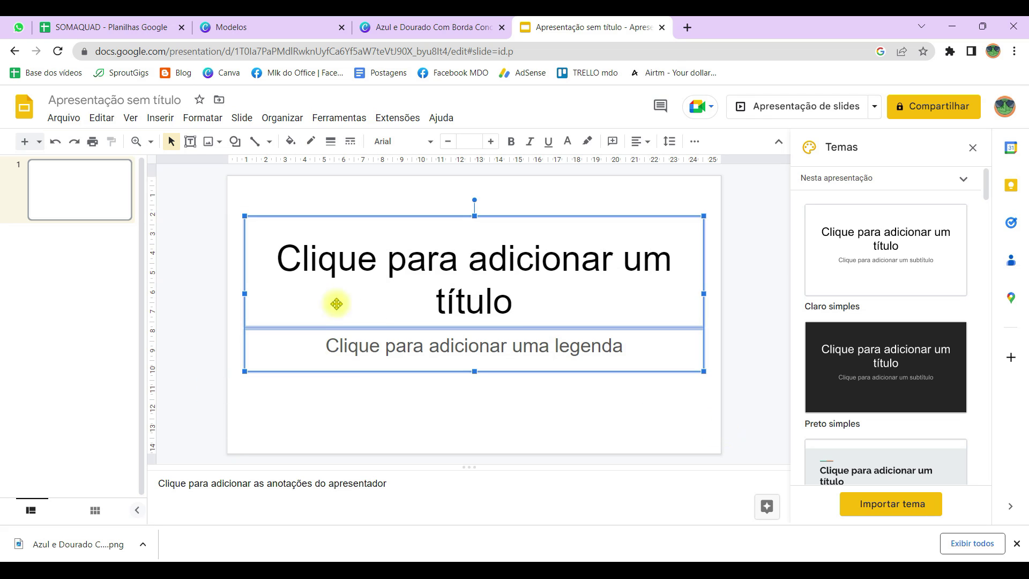
key(Delete)
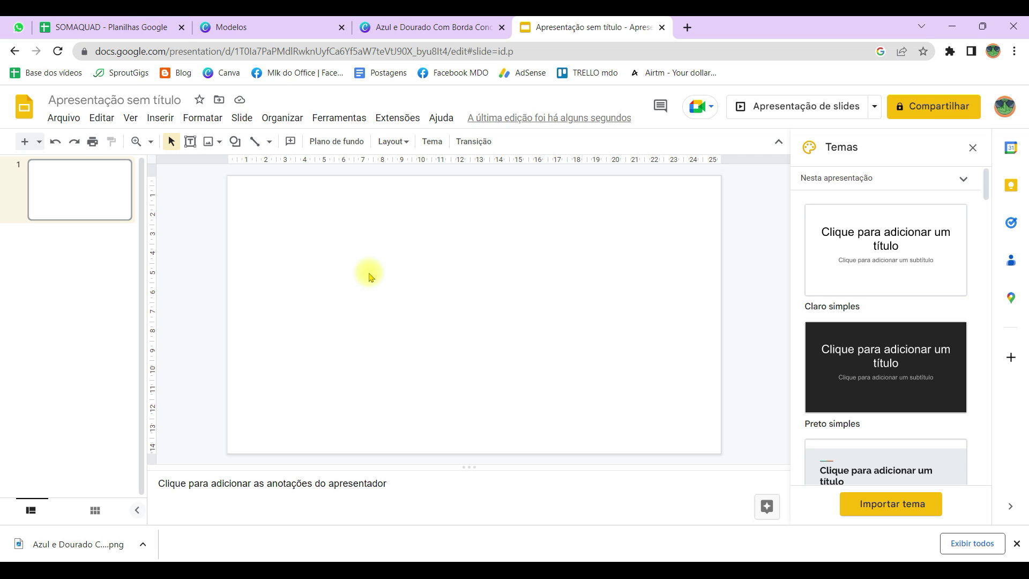
Set the presentation's page size to Padrão 4:3 in Page setup
click(67, 124)
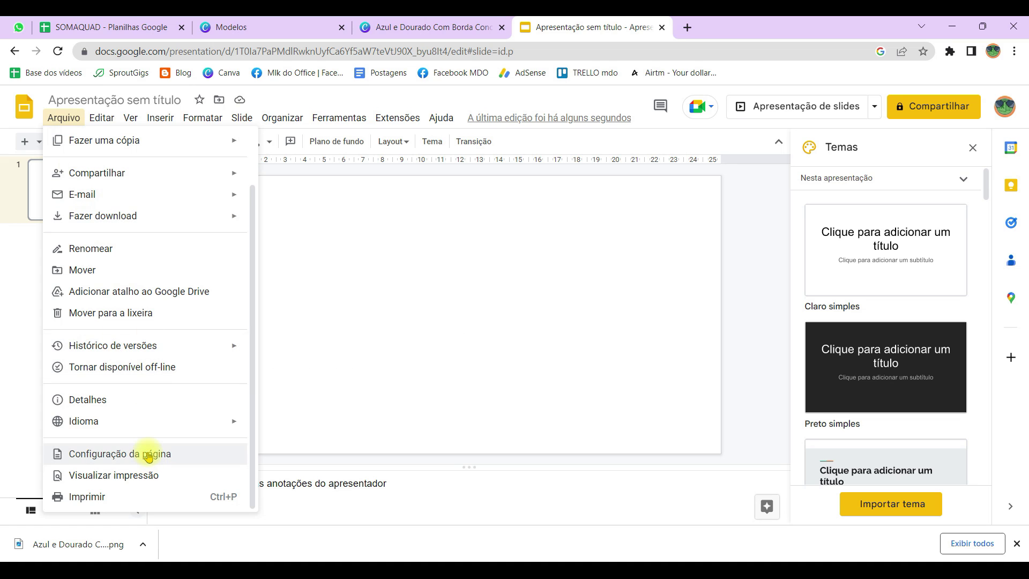
click(150, 454)
click(449, 294)
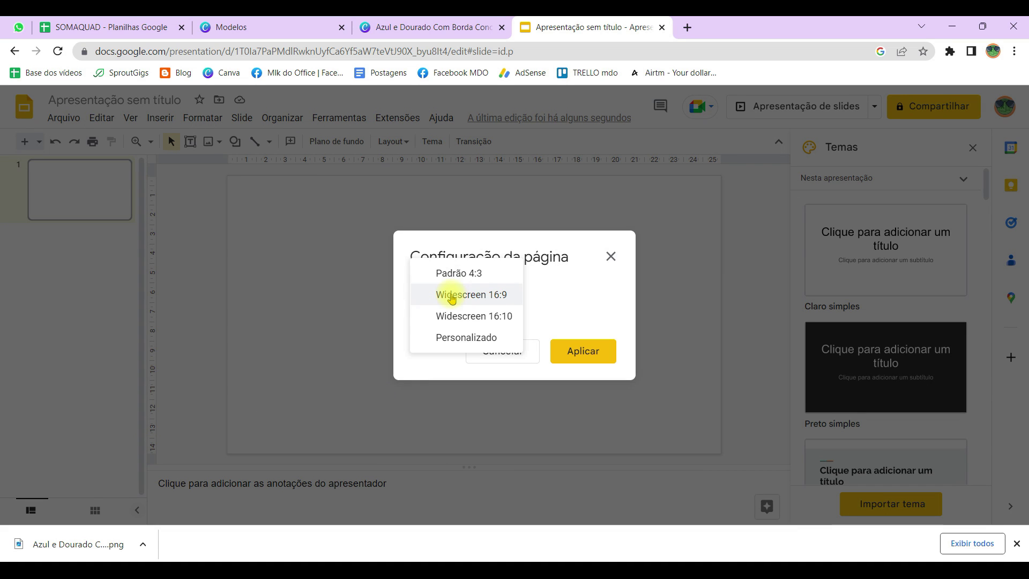
click(472, 275)
click(580, 352)
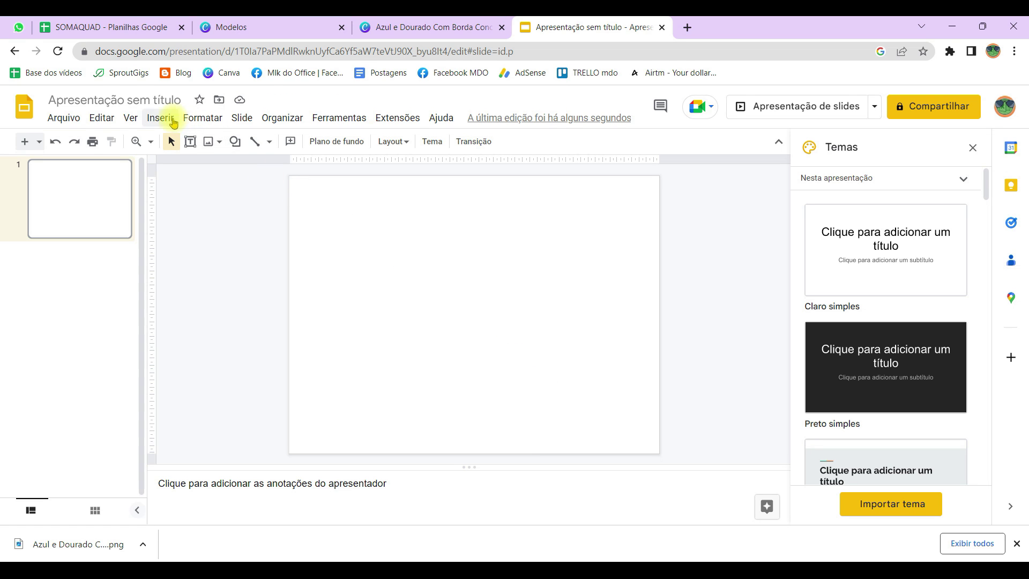
Upload the blue and gold certificate PNG from Downloads and stretch it across the slide
click(160, 119)
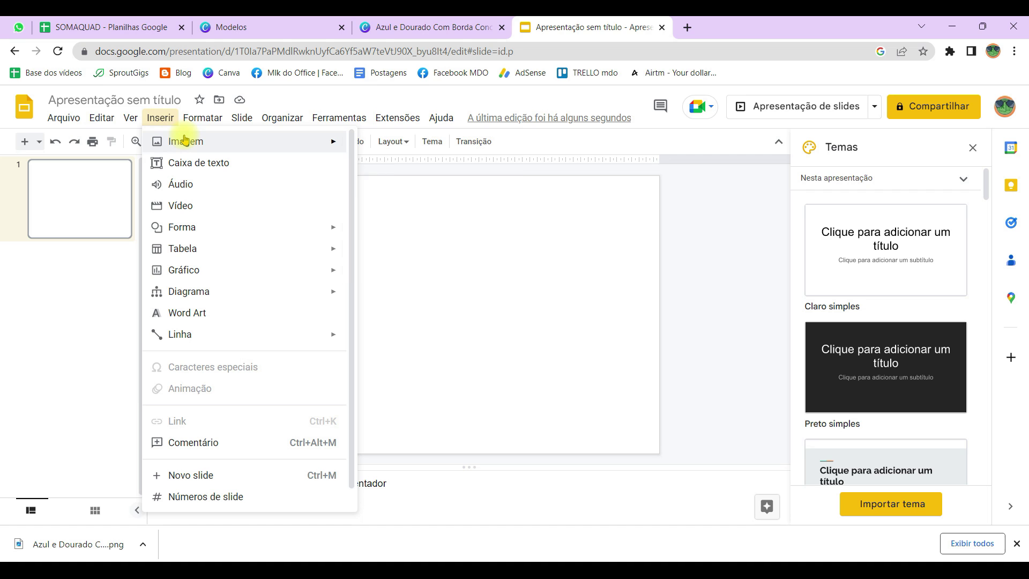
mouse_move(185, 142)
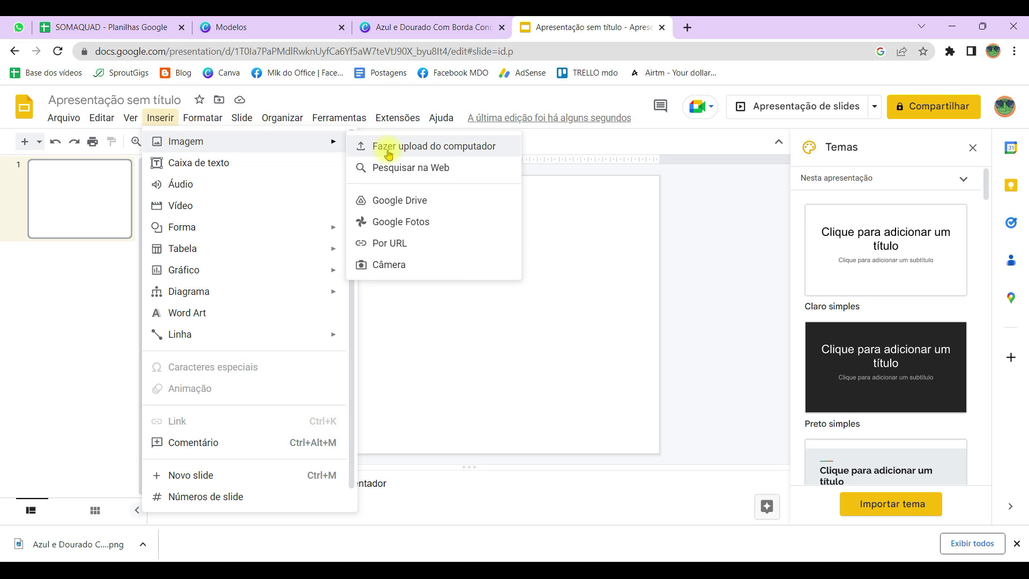
click(388, 155)
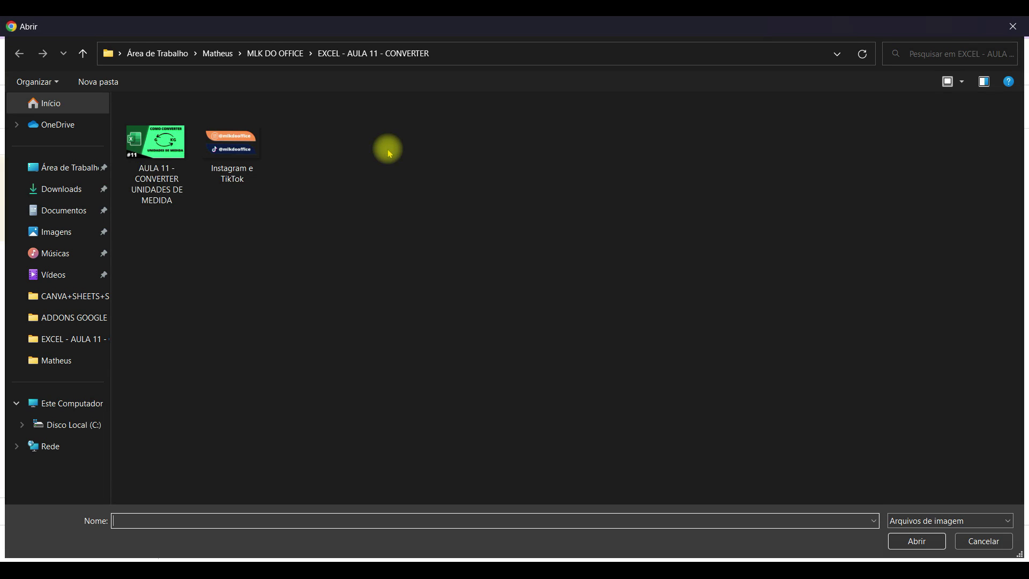
click(61, 189)
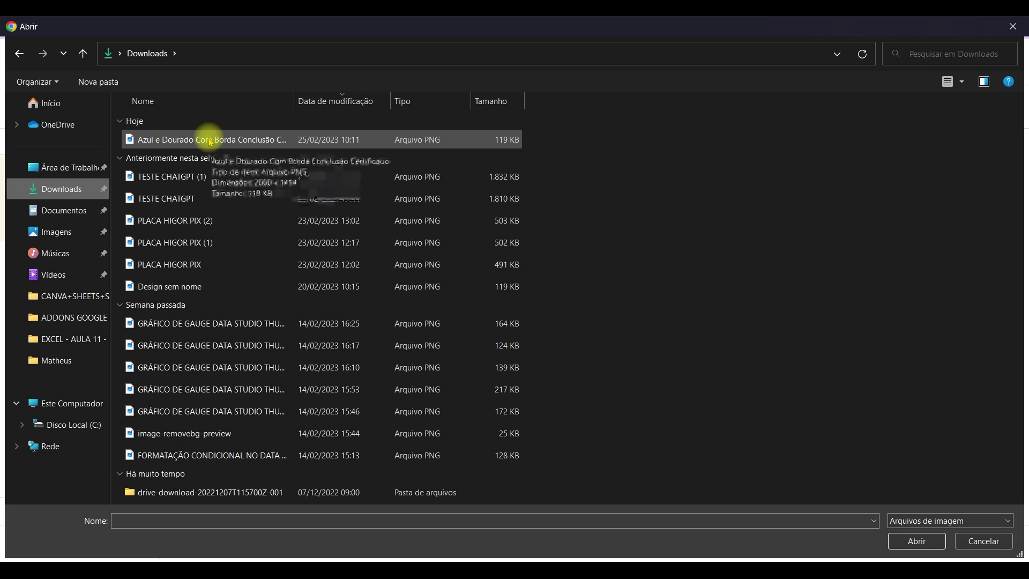
double_click(210, 141)
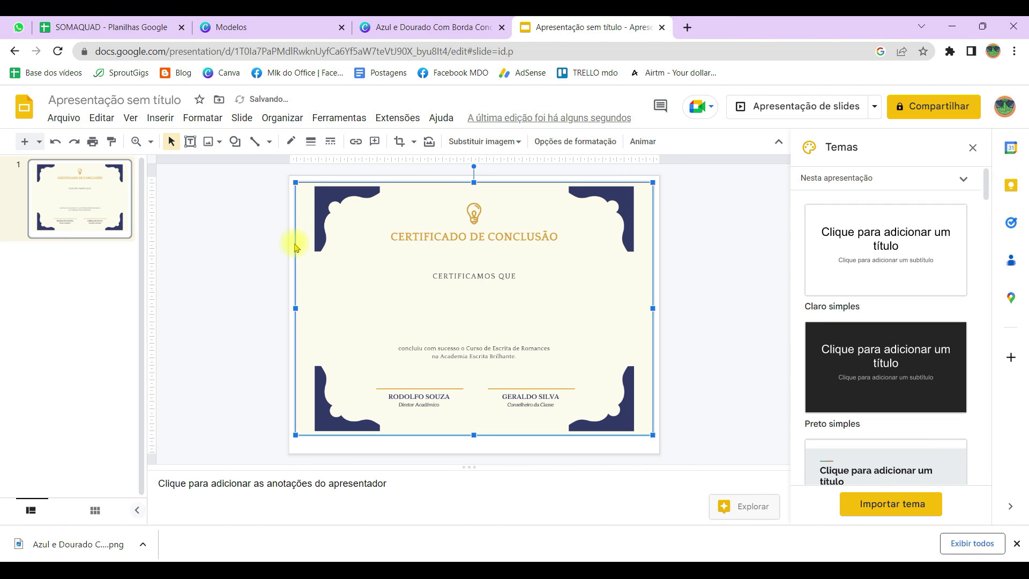
drag(315, 207, 304, 199)
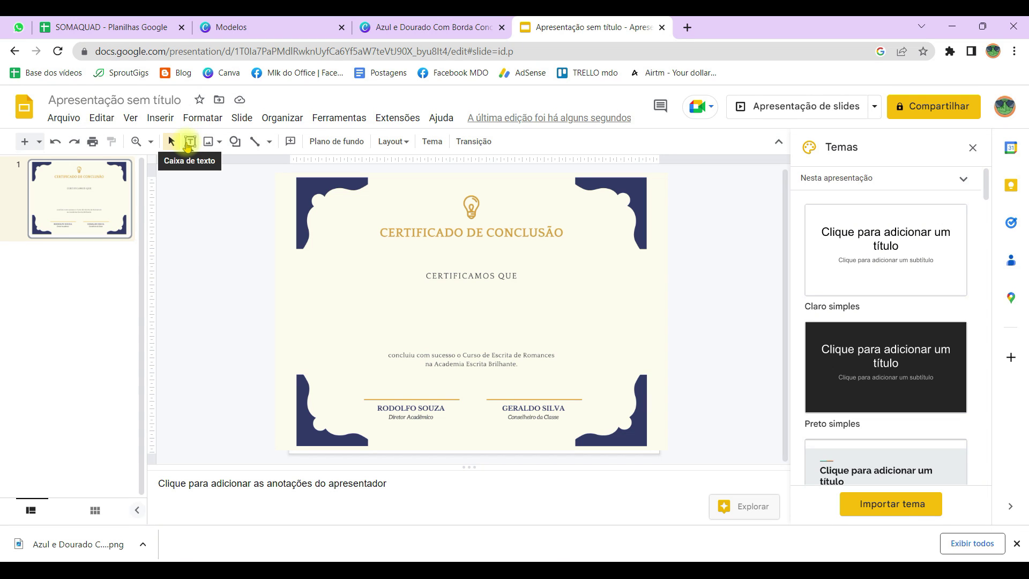
click(189, 142)
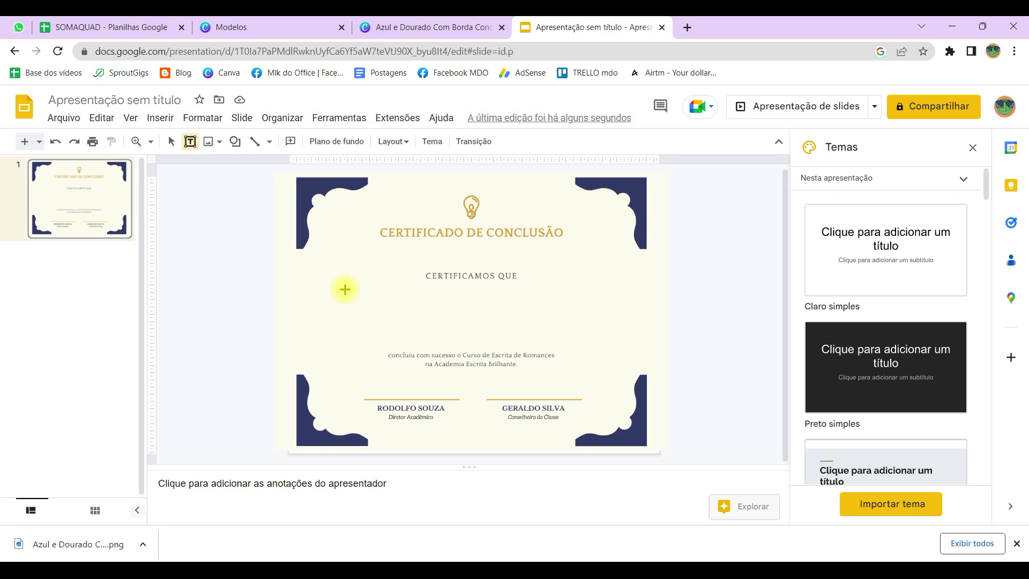
Draw a text box under CERTIFICAMOS QUE, set autofit to Não ajustar, enlarge it, and type <<>>
drag(320, 280, 600, 344)
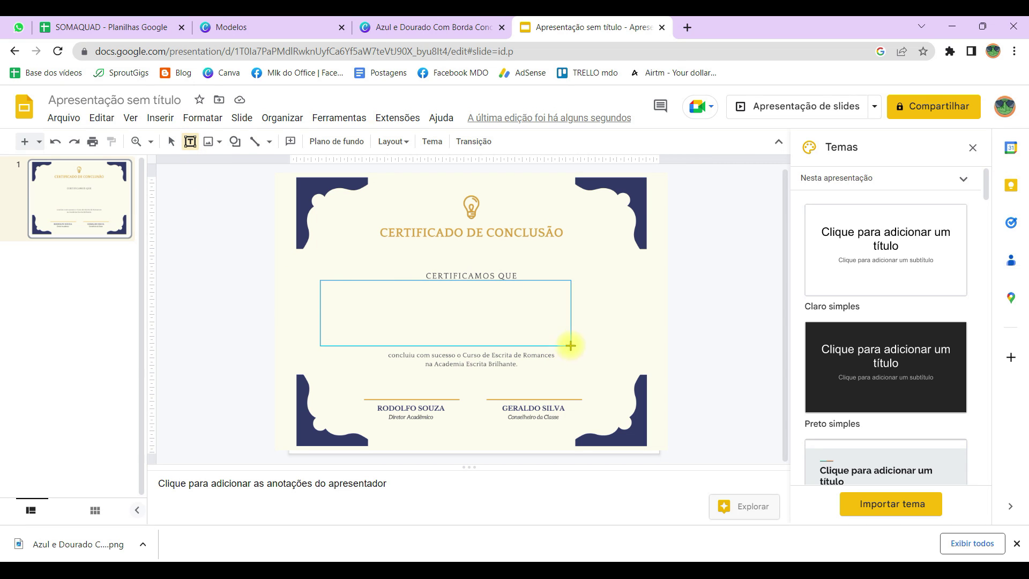
drag(600, 343, 613, 348)
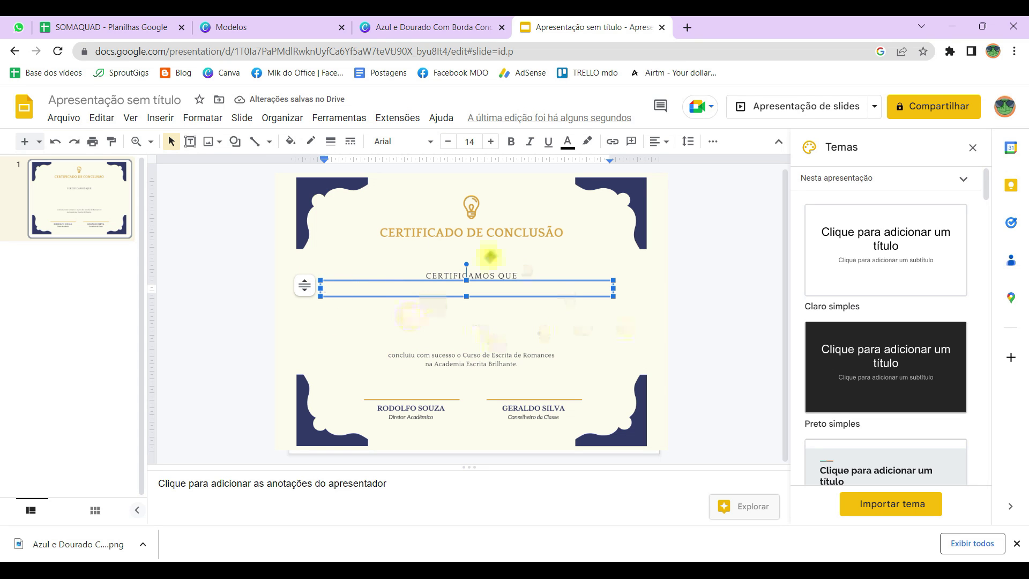
click(304, 287)
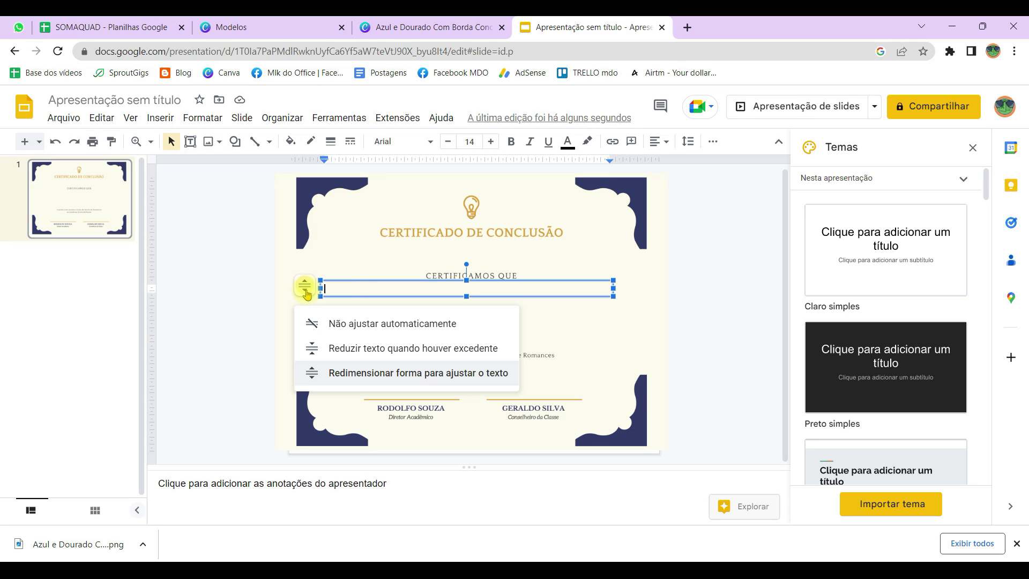
click(384, 327)
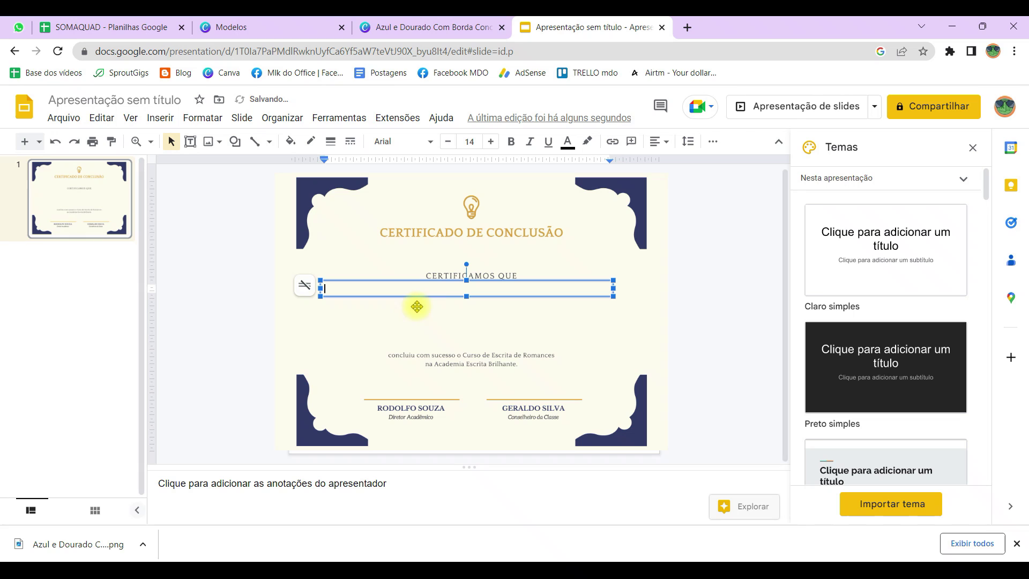
drag(467, 296, 466, 343)
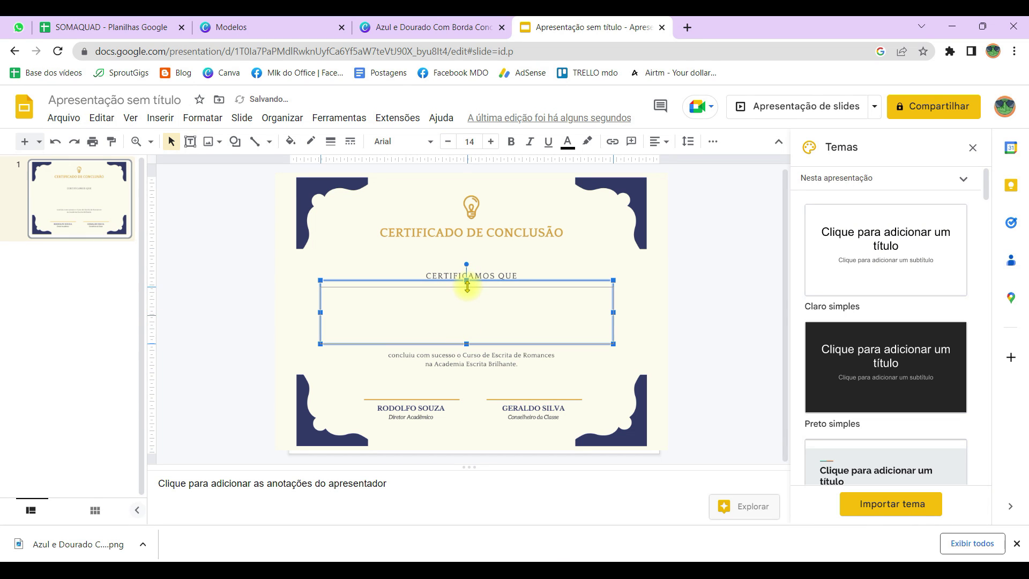
click(464, 311)
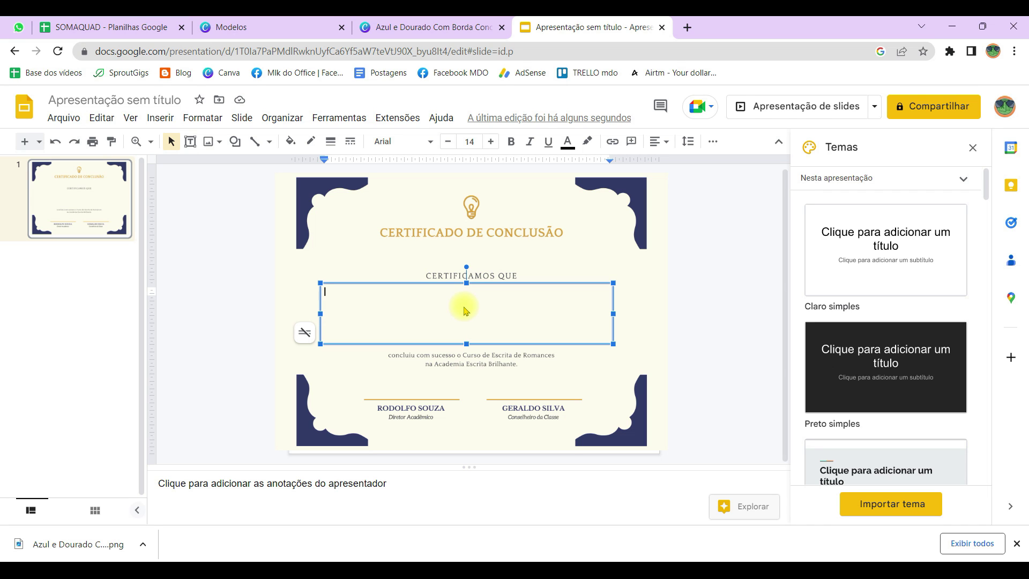
text(<<>>)
click(139, 21)
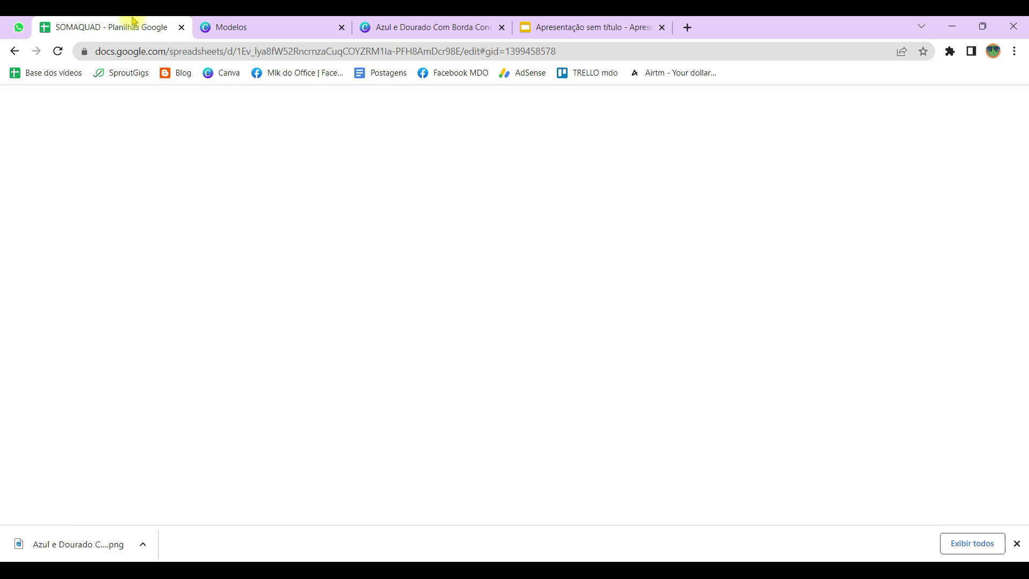
Confirm the 'alunos' header in A1, then make the placeholder read <<alunos>>
click(63, 197)
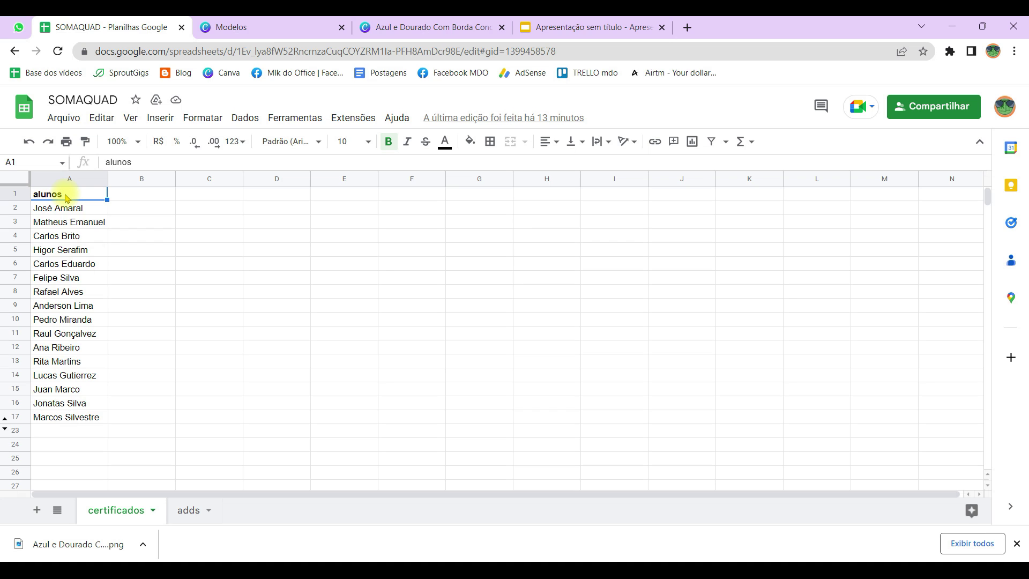
drag(64, 209, 64, 417)
click(63, 198)
click(589, 27)
text(alunos)
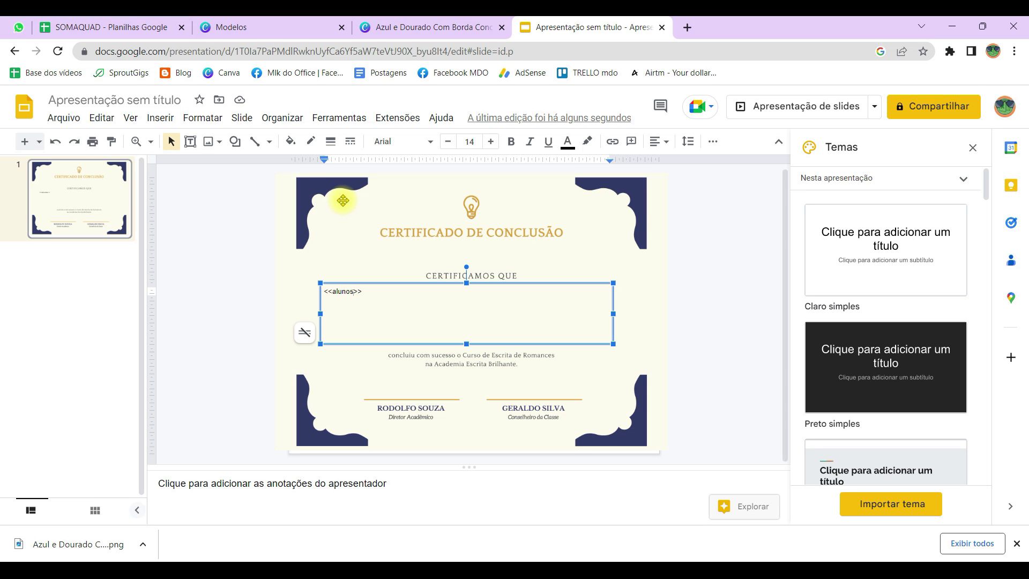
Center the <<alunos>> text horizontally and vertically within its box
text(_)
key(BackSpace)
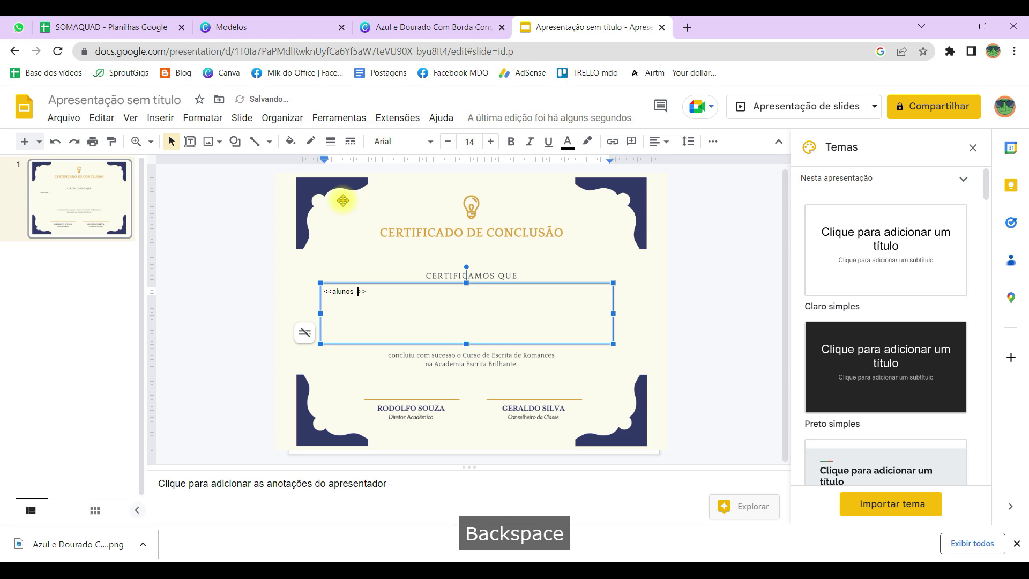
text(-)
key(BackSpace)
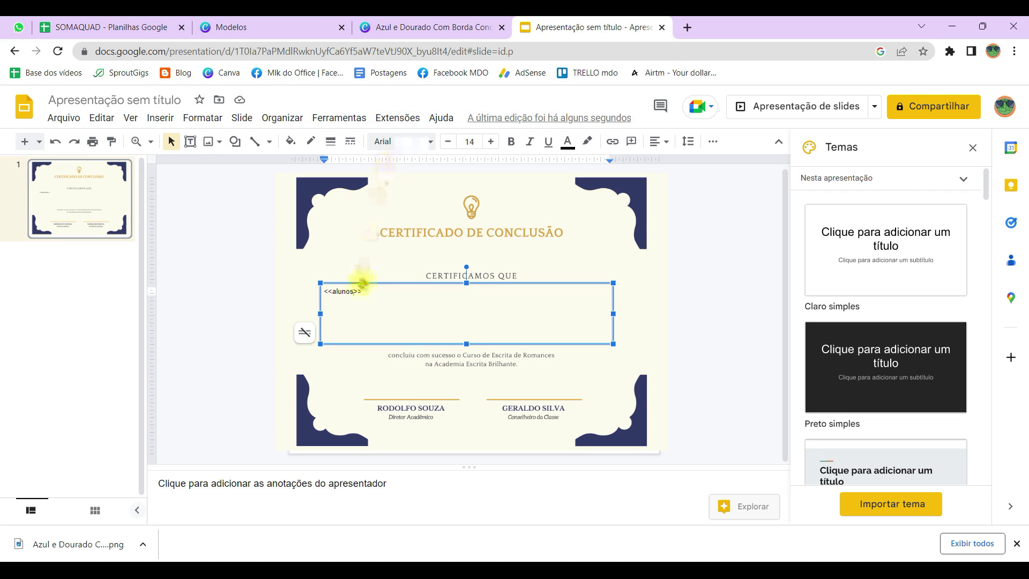
drag(369, 293, 321, 291)
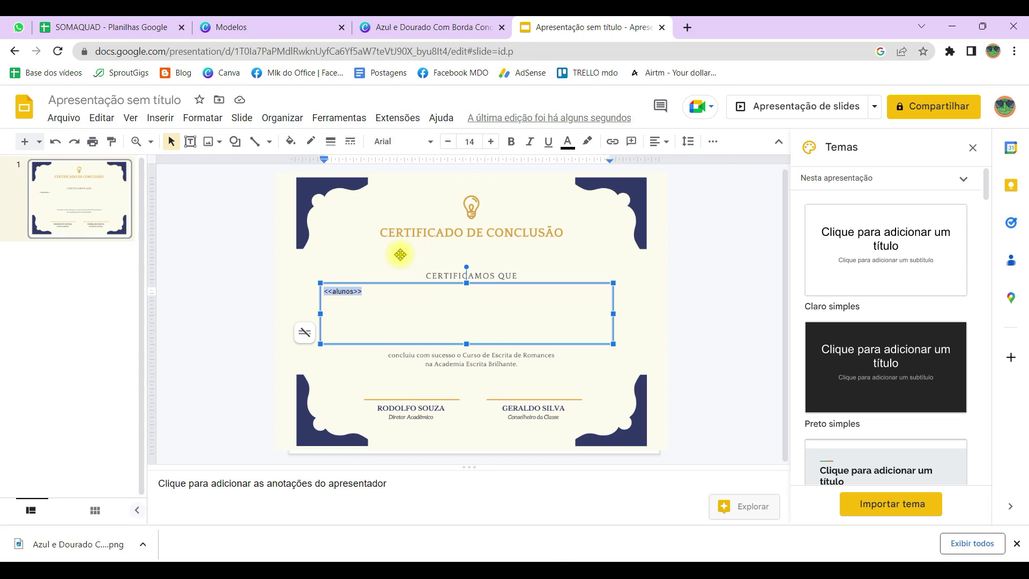
click(659, 141)
click(677, 162)
click(659, 141)
click(677, 181)
Increase the placeholder's font size step by step up to 78
click(490, 142)
click(491, 142)
click(491, 141)
click(490, 142)
click(491, 141)
click(491, 142)
click(491, 142)
click(491, 141)
click(490, 141)
click(491, 141)
click(490, 142)
click(491, 141)
click(490, 142)
click(491, 142)
click(491, 141)
click(491, 141)
click(490, 141)
click(491, 142)
click(490, 142)
click(490, 141)
click(491, 141)
click(491, 142)
click(490, 141)
click(491, 142)
click(491, 141)
click(491, 142)
click(491, 141)
click(490, 141)
click(491, 141)
click(491, 141)
click(491, 142)
click(491, 141)
click(491, 141)
click(491, 142)
click(491, 141)
click(491, 141)
click(491, 141)
click(491, 141)
click(491, 141)
click(491, 142)
click(491, 141)
click(491, 142)
click(490, 142)
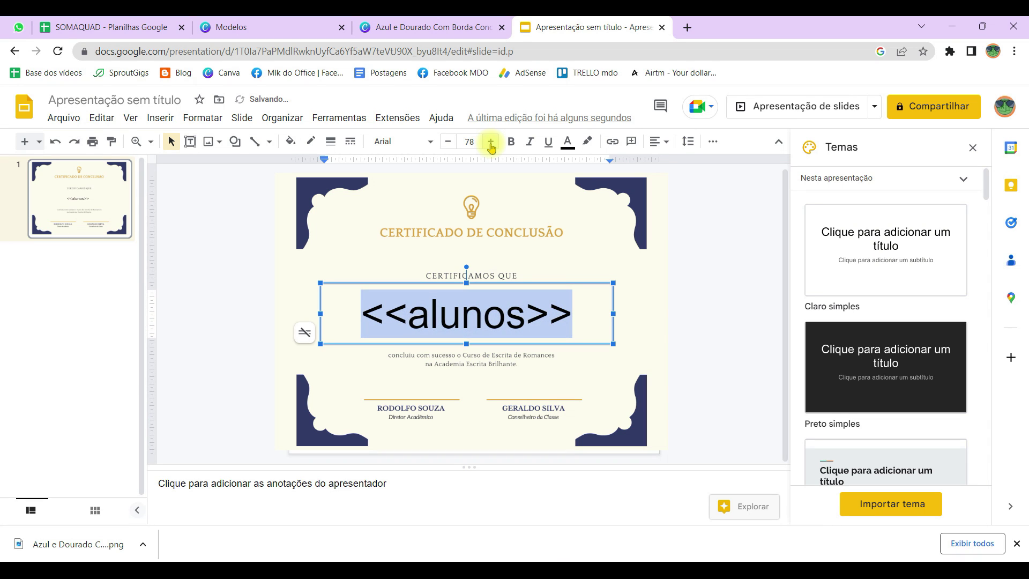
Make <<alunos>> bold and color it dark blue (azul-escuro 3)
click(510, 142)
click(568, 141)
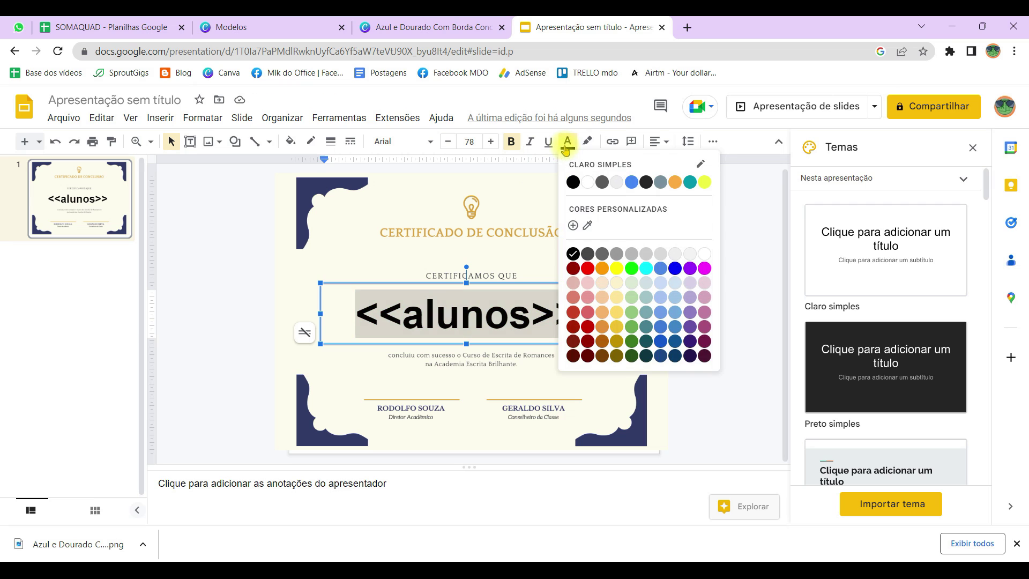
click(675, 356)
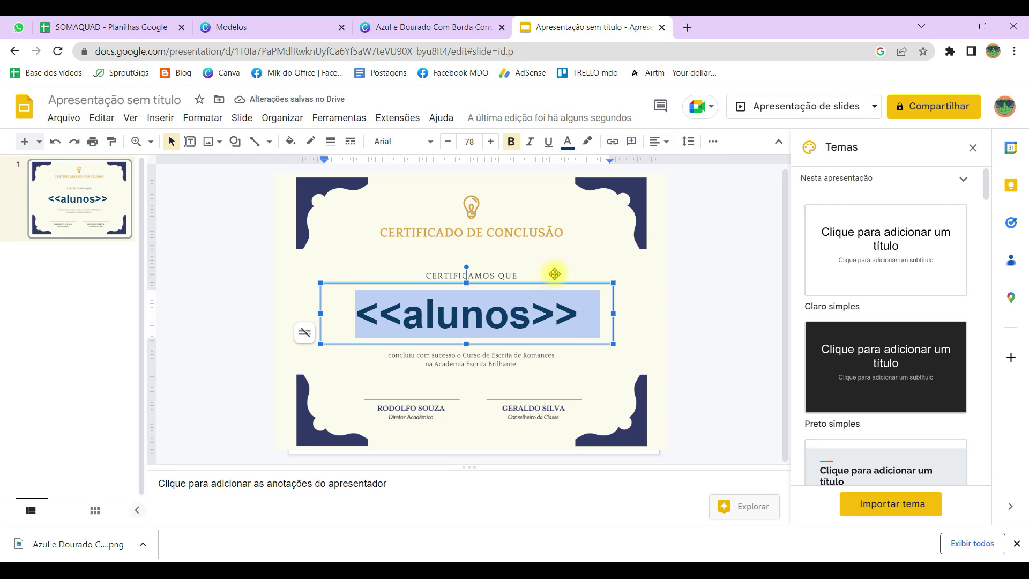
click(702, 311)
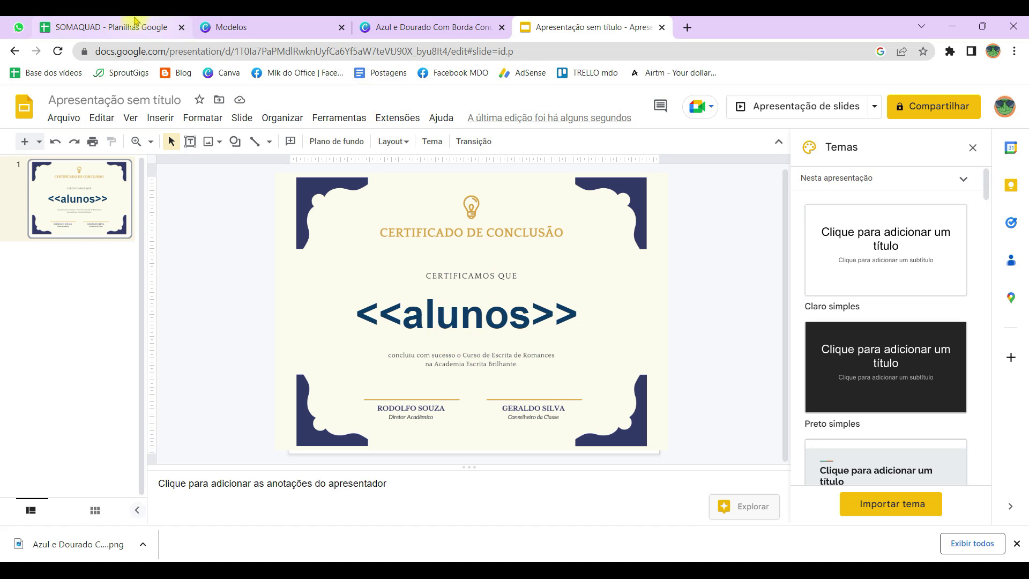
Select the 16 student names in A2:A17, then title the presentation CERTIFICADO ALUNOS
click(108, 27)
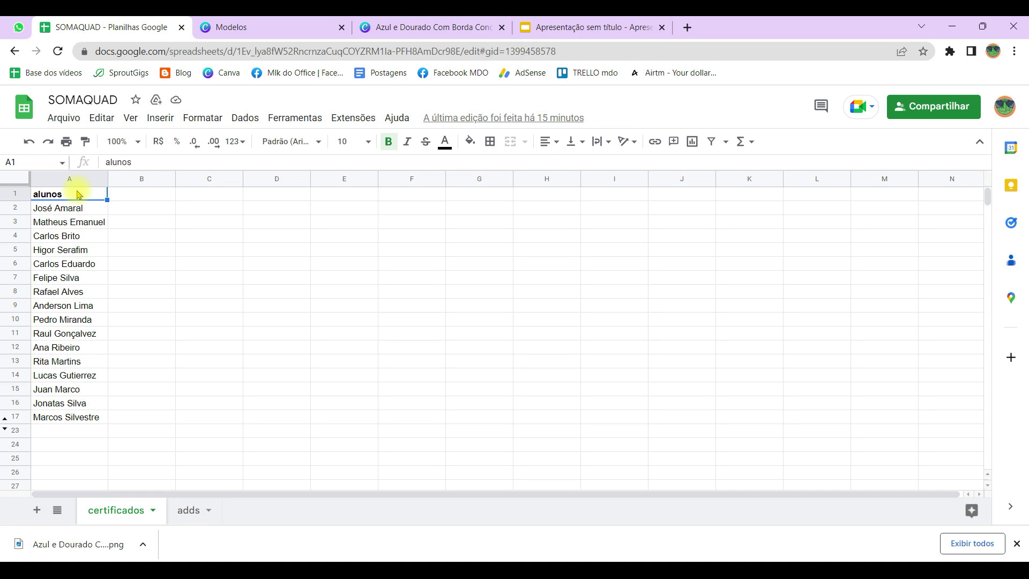
drag(70, 208, 72, 417)
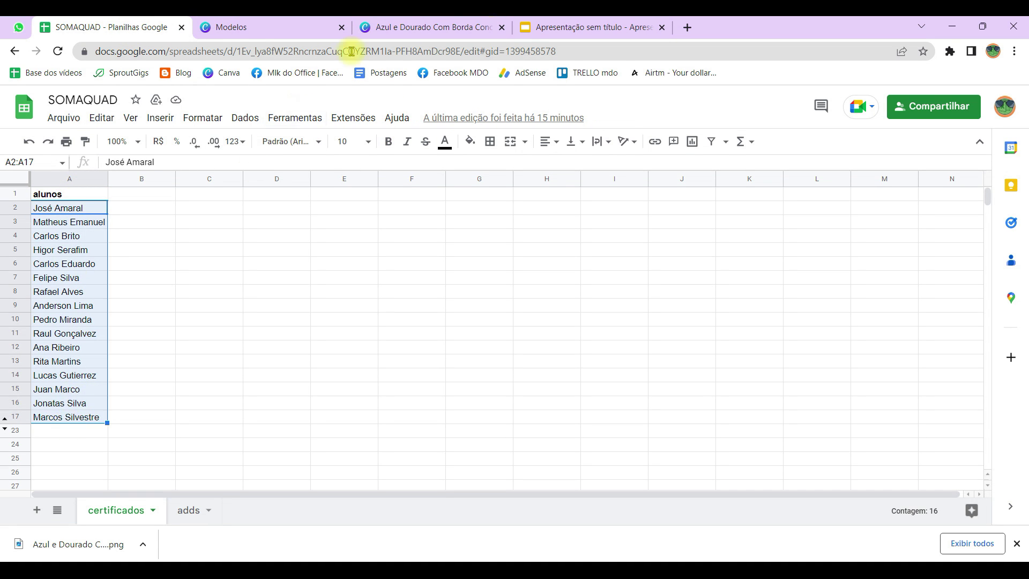
key(ctrl+5)
text(CERTIFICADO ALUN)
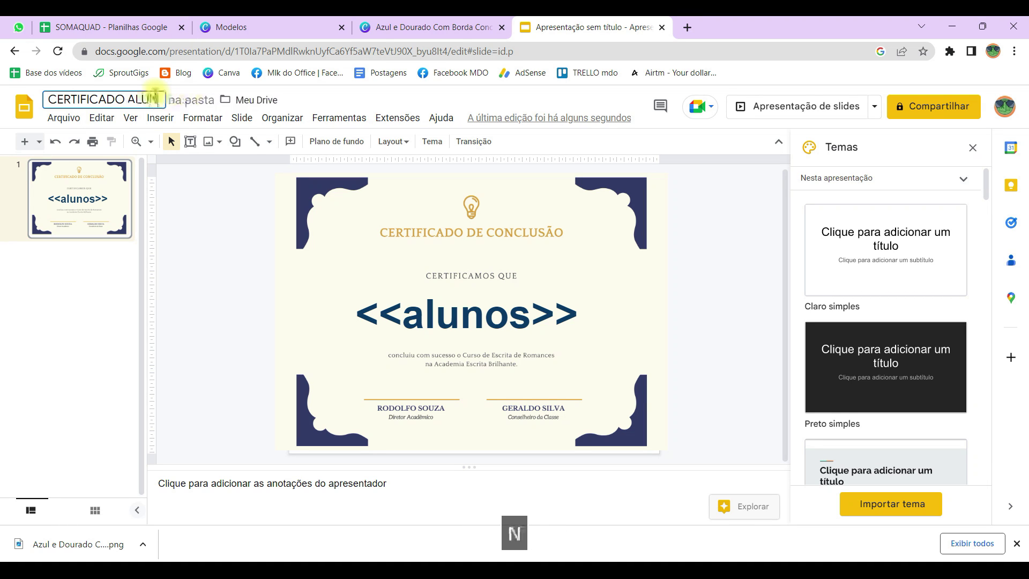
text(OS)
click(195, 179)
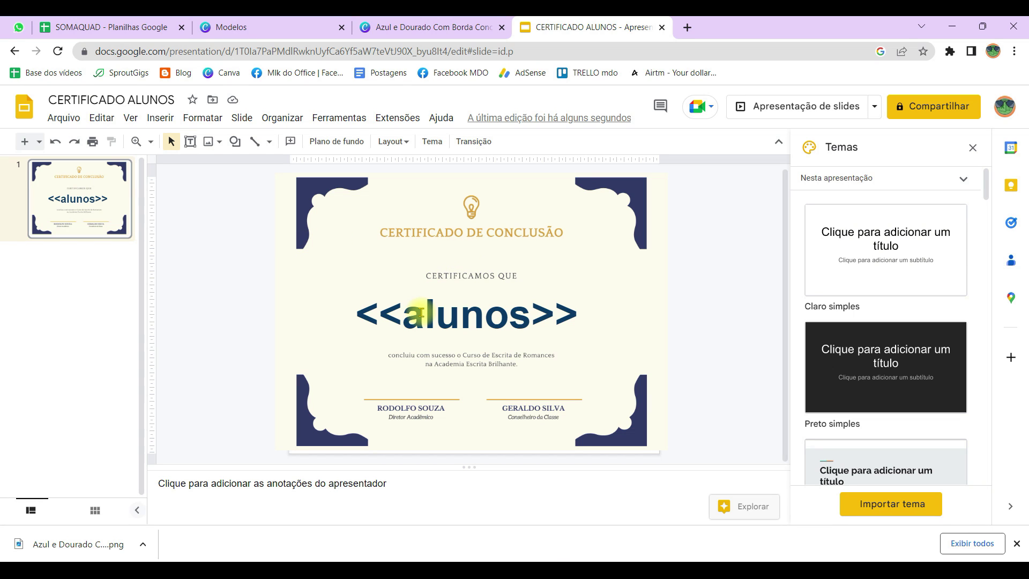
click(110, 24)
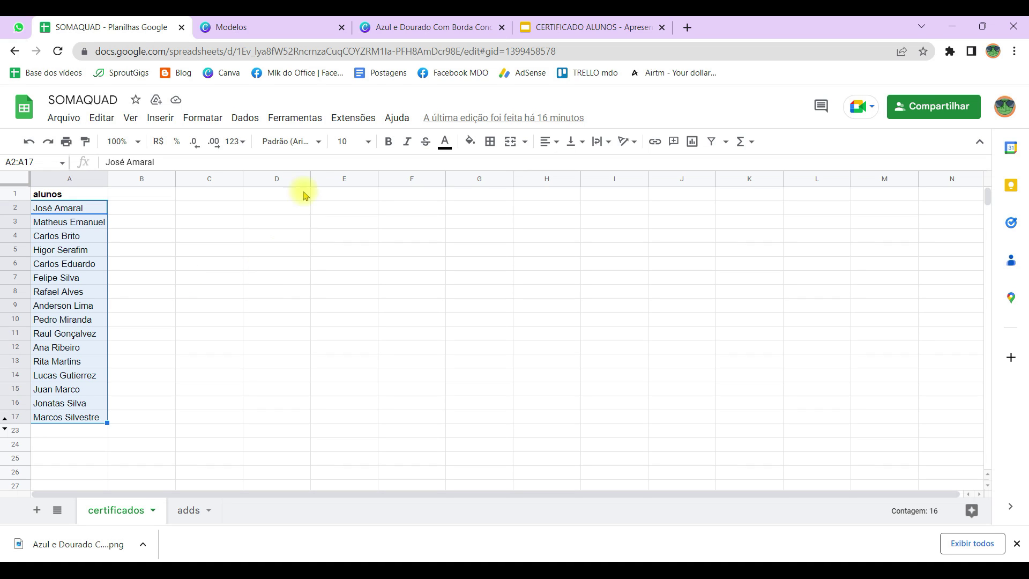
Search the add-on marketplace for AUTOCRAT, confirm it is installed, and reach its Extensions menu
click(354, 118)
mouse_move(434, 141)
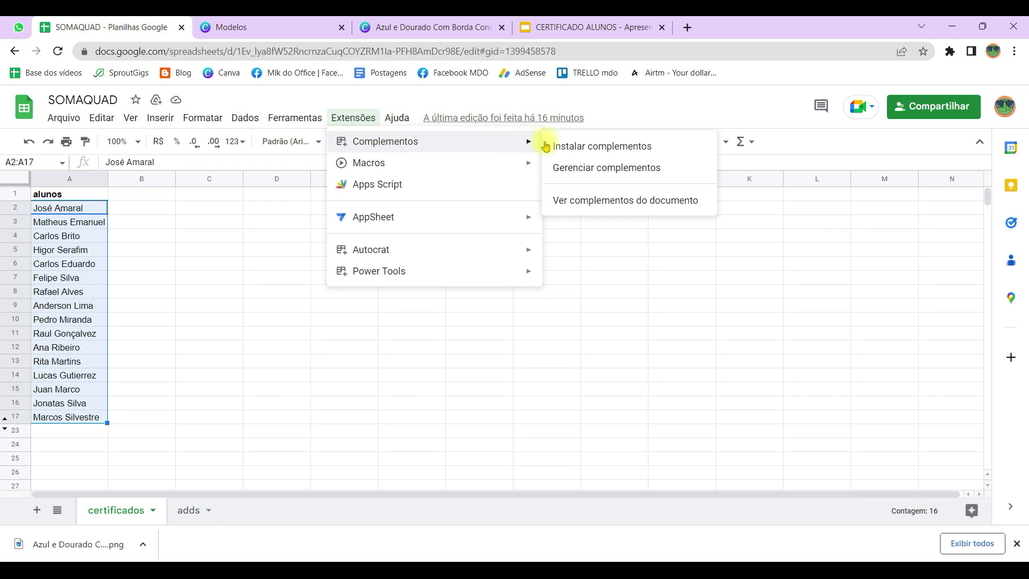
click(574, 149)
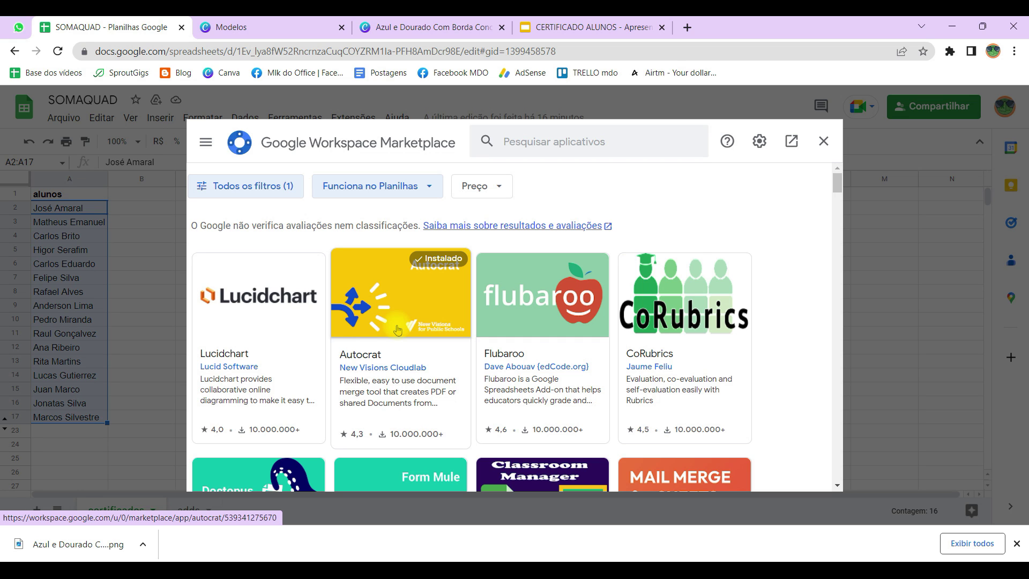
click(562, 141)
text(AU)
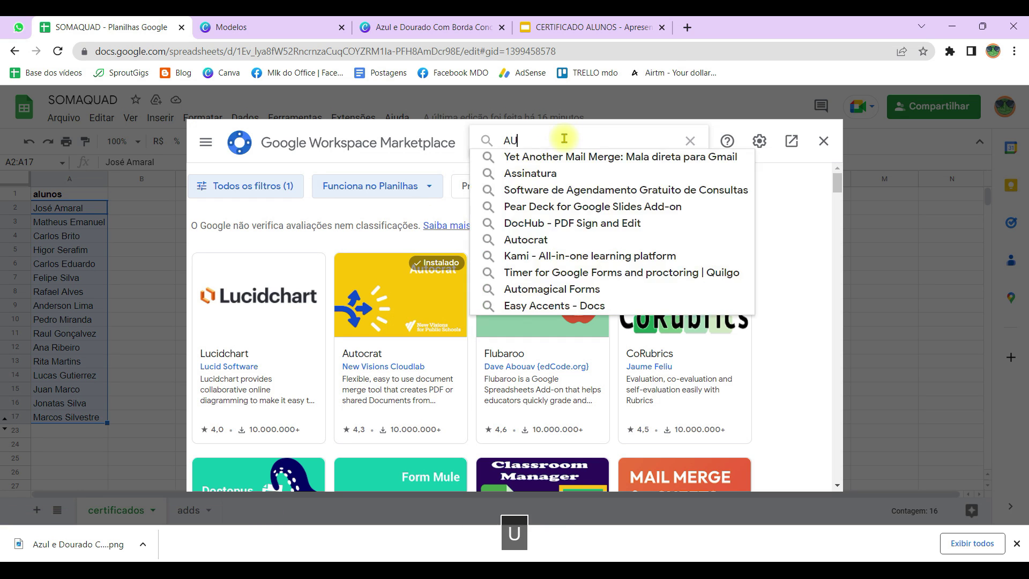
text(TOCRAT)
key(Return)
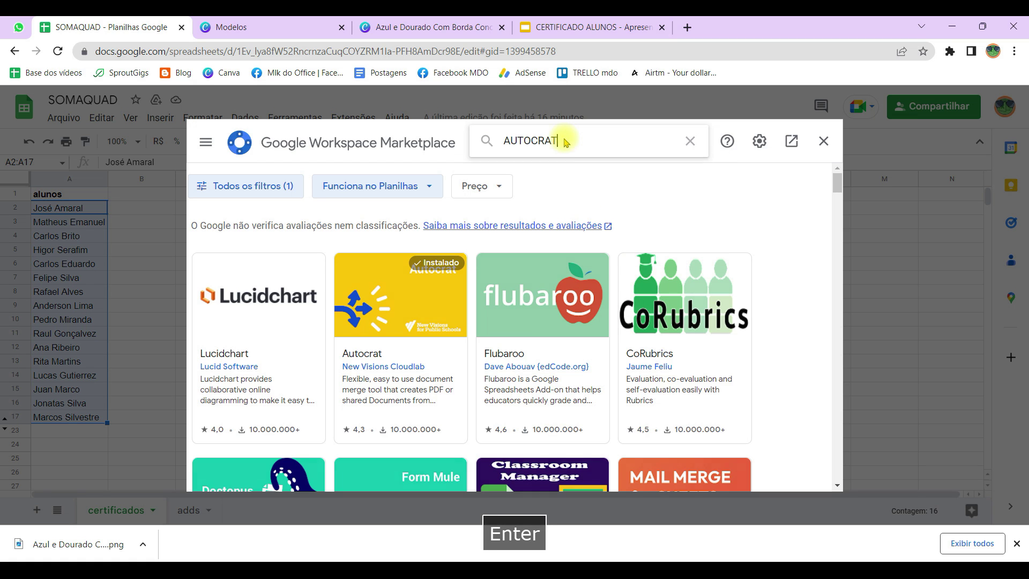
key(Caps_Lock)
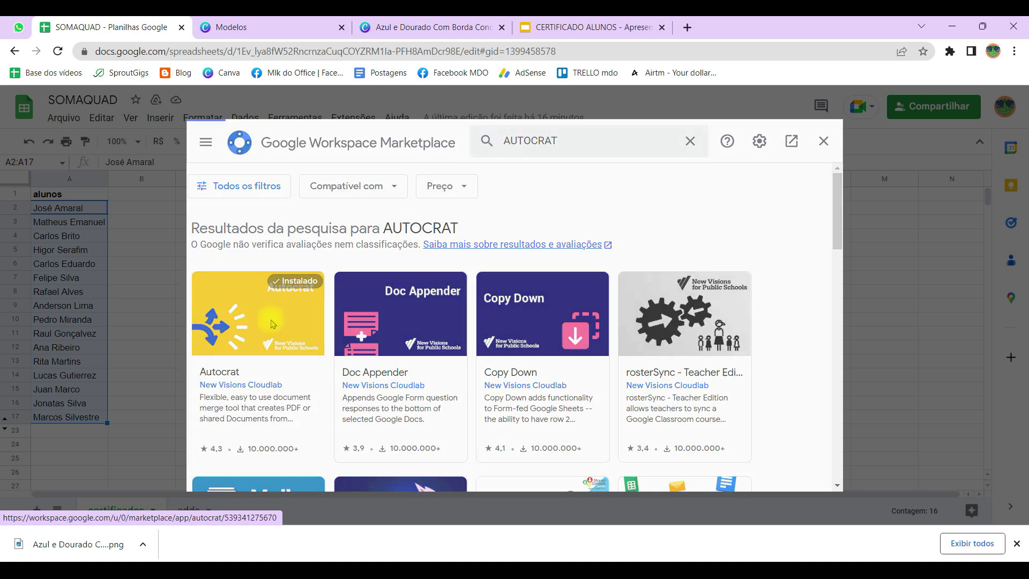
click(272, 323)
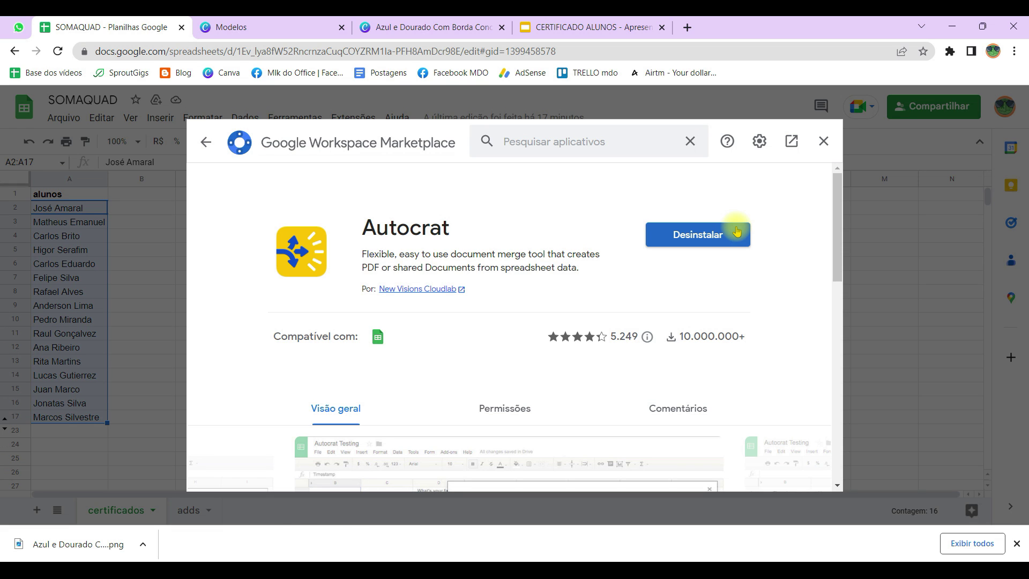
click(891, 168)
click(351, 118)
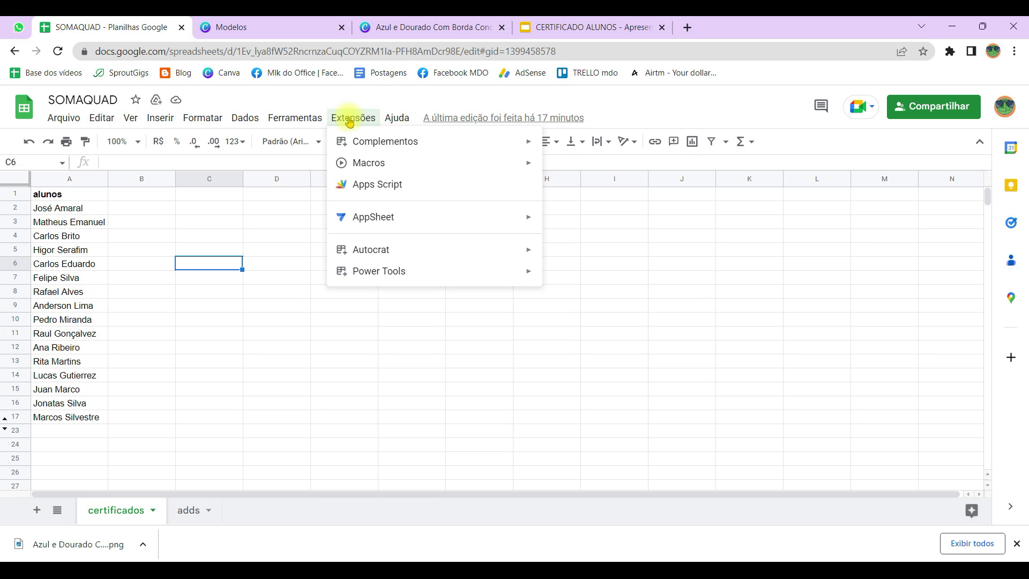
mouse_move(418, 249)
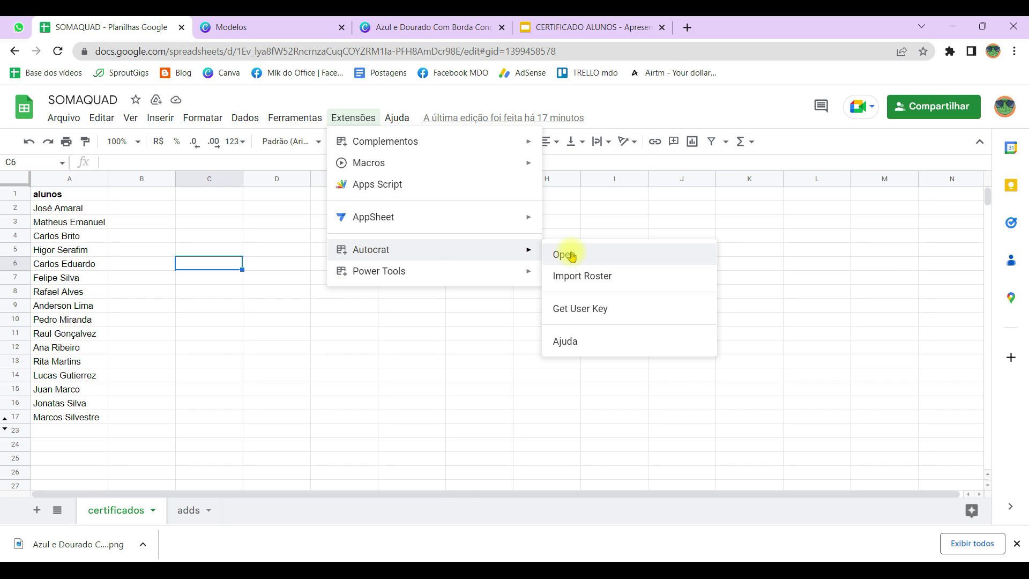
Create a new Autocrat merge job named CERTIFICADOS ALUNOS
click(570, 256)
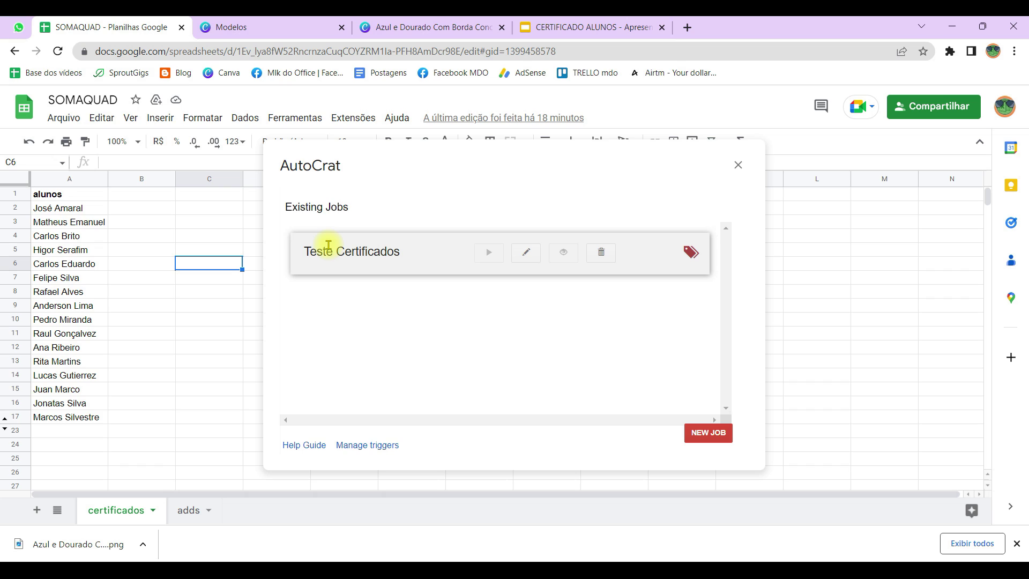
click(702, 438)
click(458, 258)
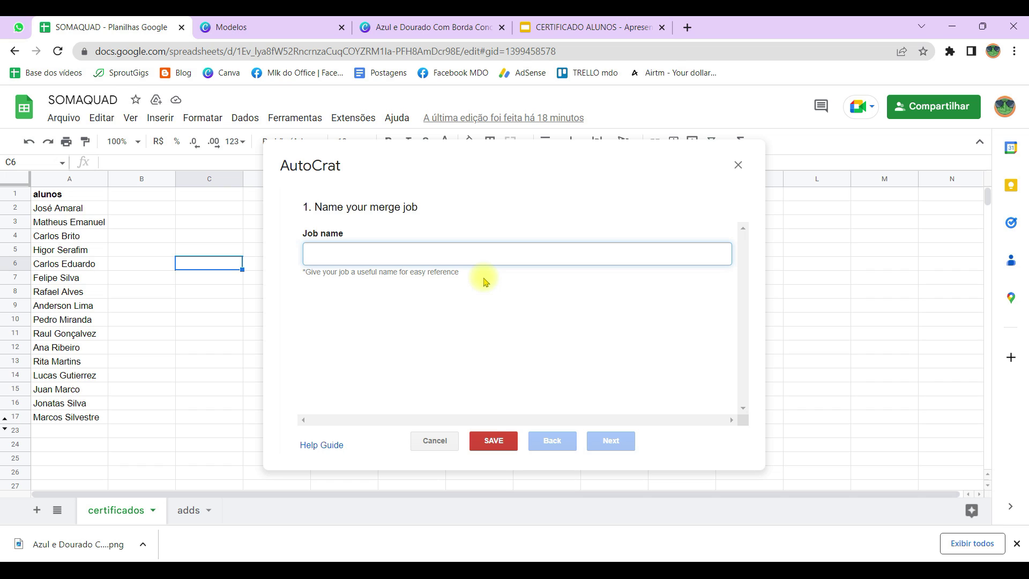
key(Caps_Lock)
text(CERTIFICADOS ALUNOS)
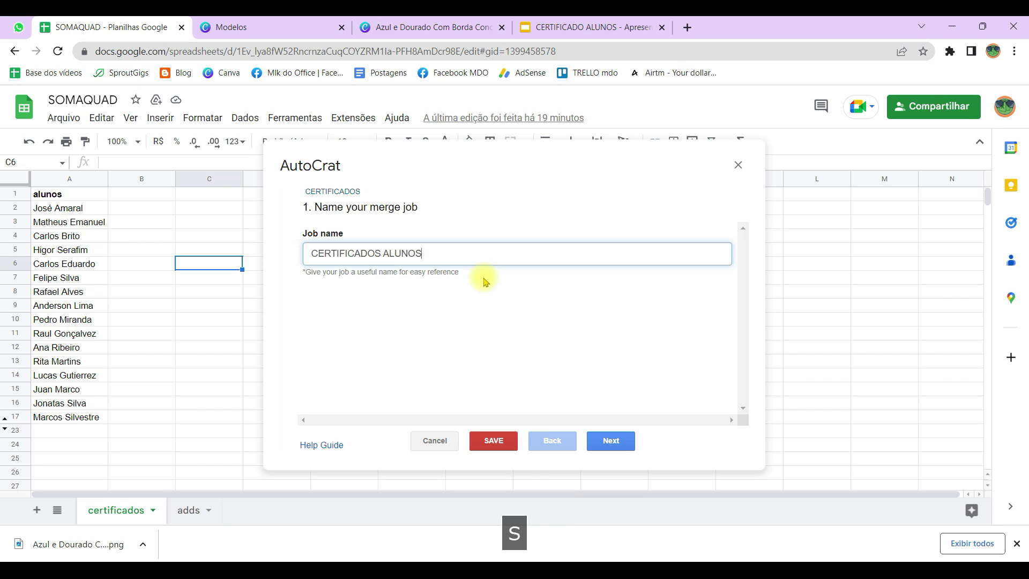
click(623, 442)
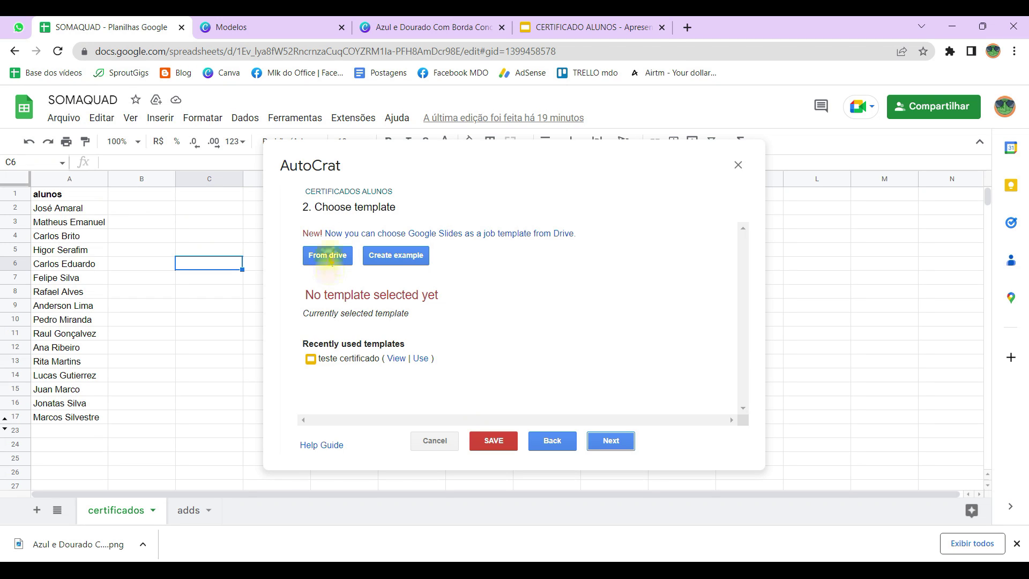
Pick the CERTIFICADO ALUNOS presentation from Drive as the job's template
click(328, 255)
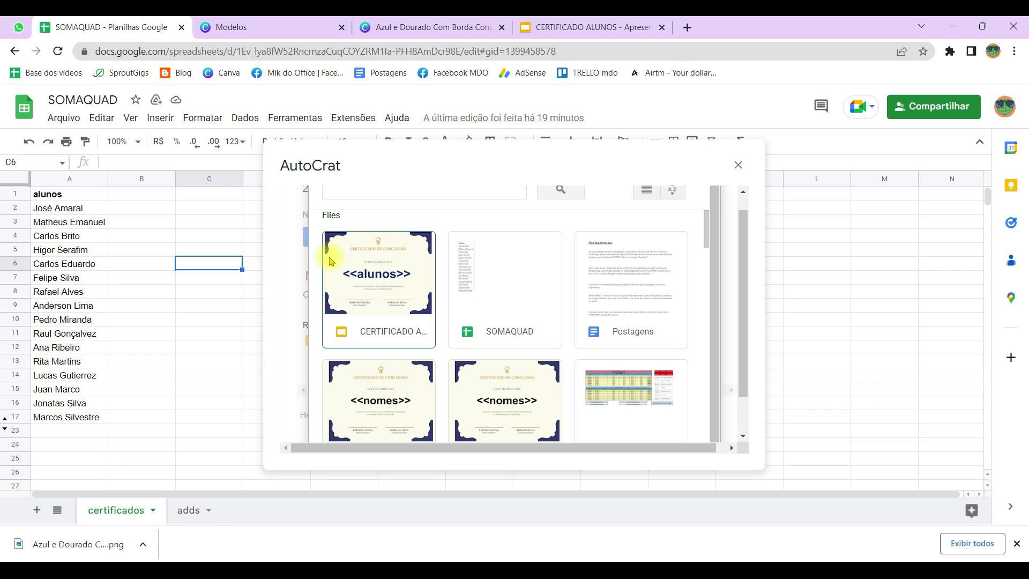
click(377, 292)
double_click(377, 292)
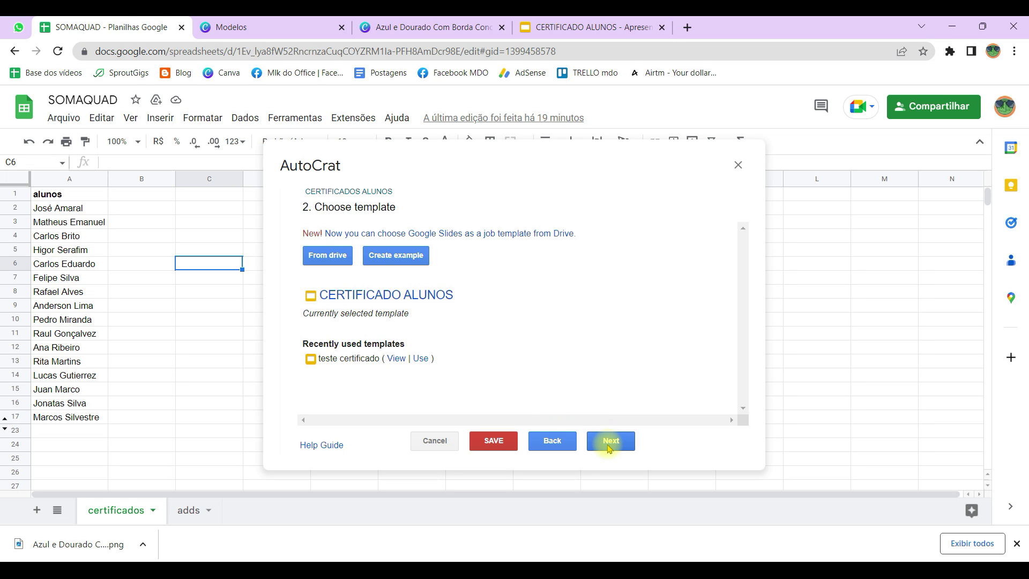
click(609, 445)
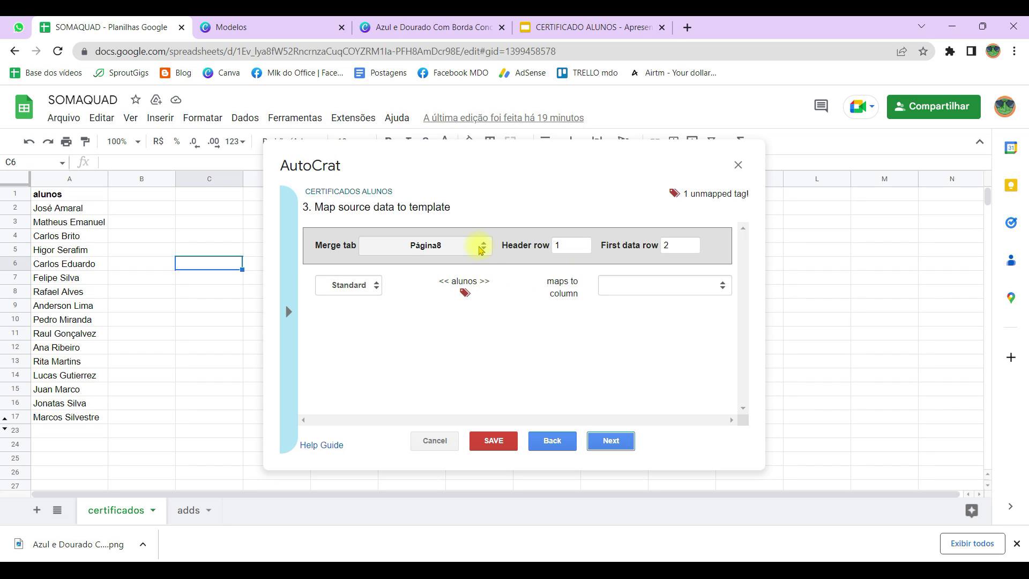
Use the certificados sheet as merge source, with <<alunos>> mapped to the alunos column
click(480, 247)
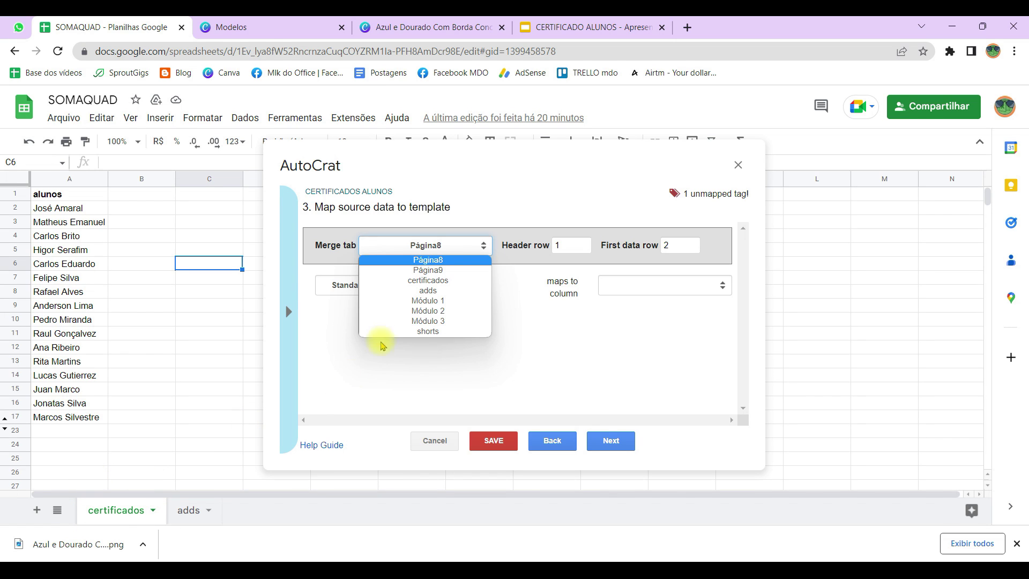
click(445, 284)
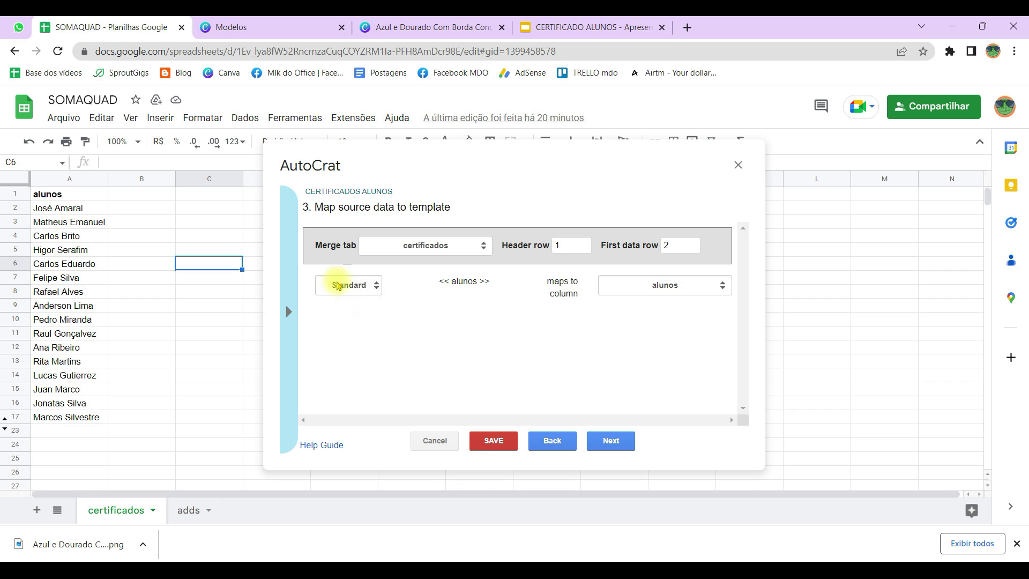
click(606, 441)
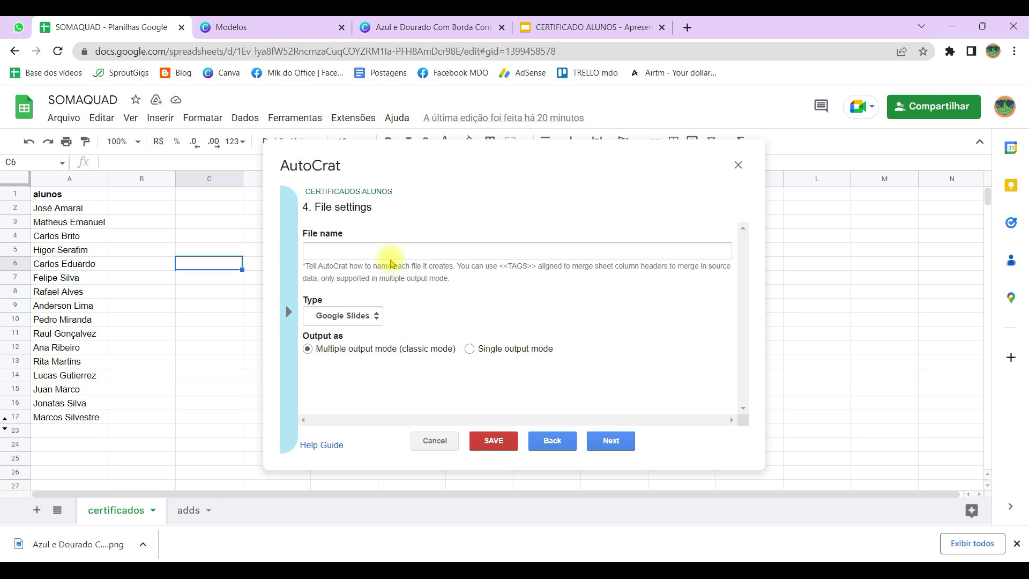
Name the merged files 'Certificado de conclusão' and set their output type to PDF
click(382, 258)
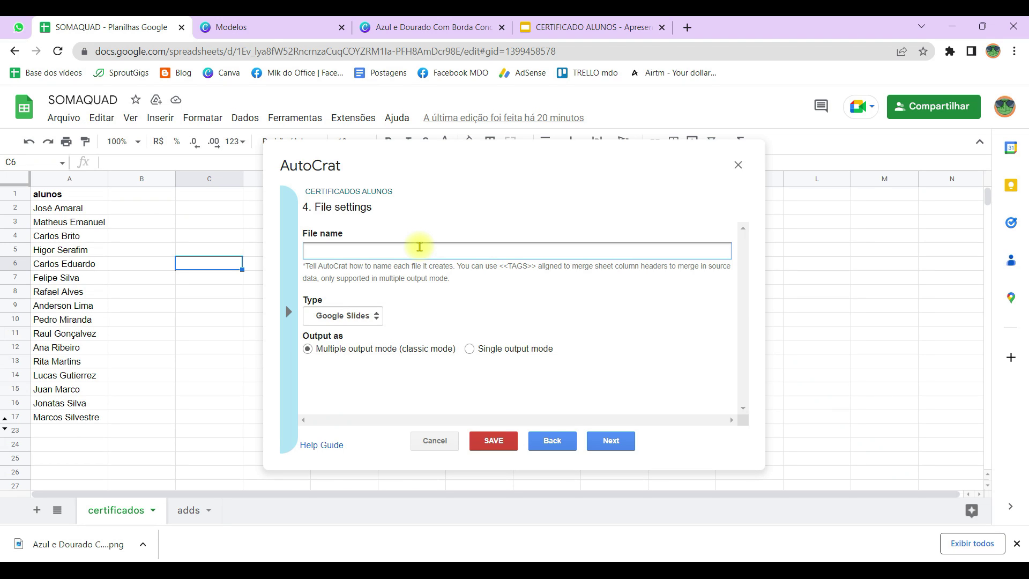
text(Certificado)
key(BackSpace)
text(do de consclusão)
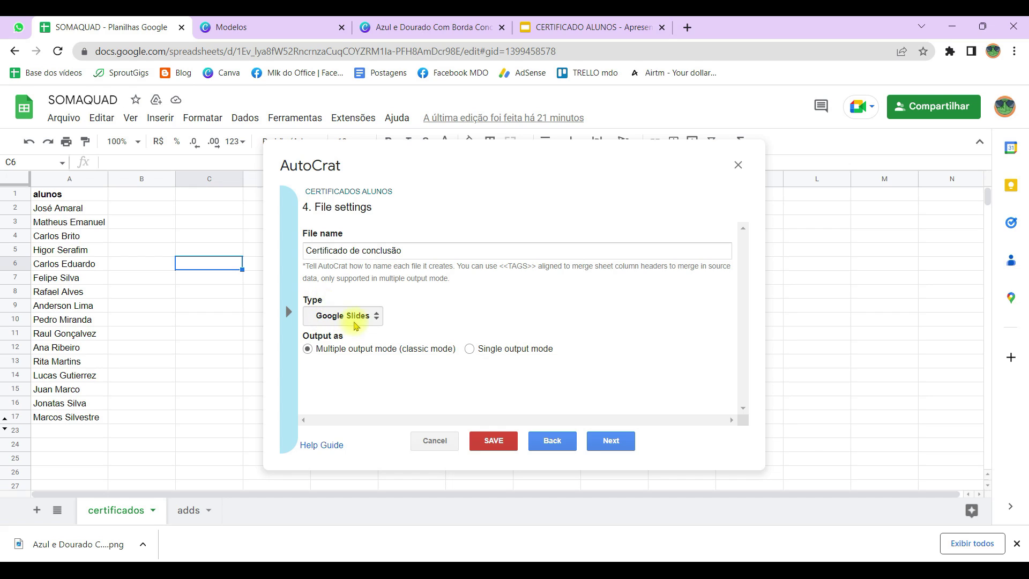
click(356, 320)
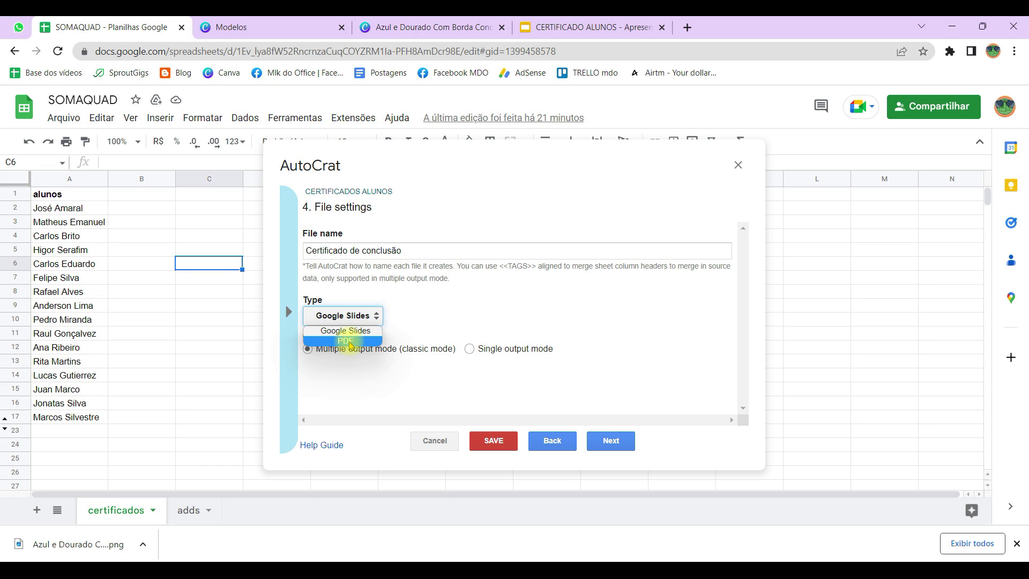
click(350, 342)
click(611, 440)
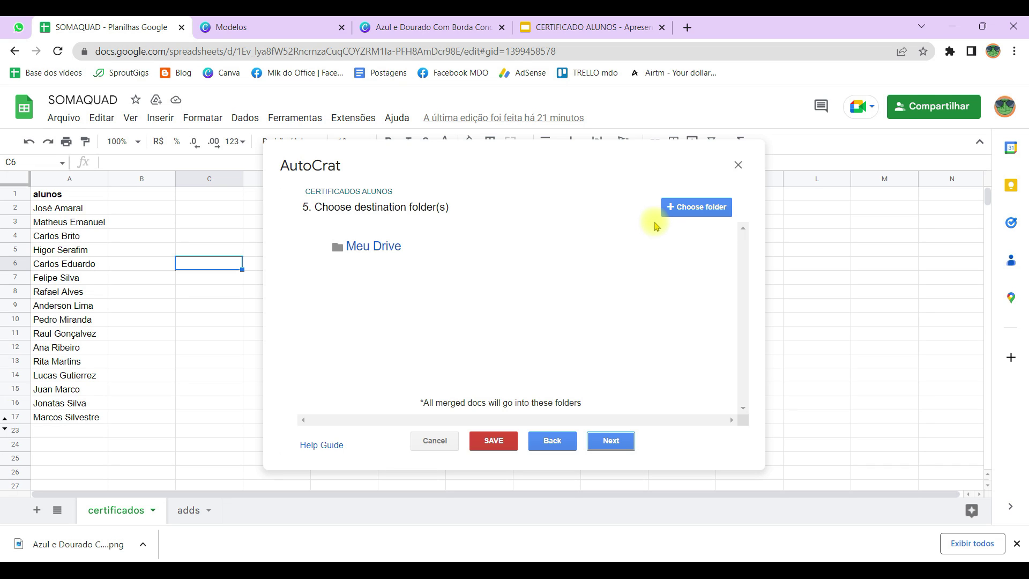
Keep Meu Drive as destination, skip the merge condition and triggers, and save the job
click(611, 441)
click(621, 443)
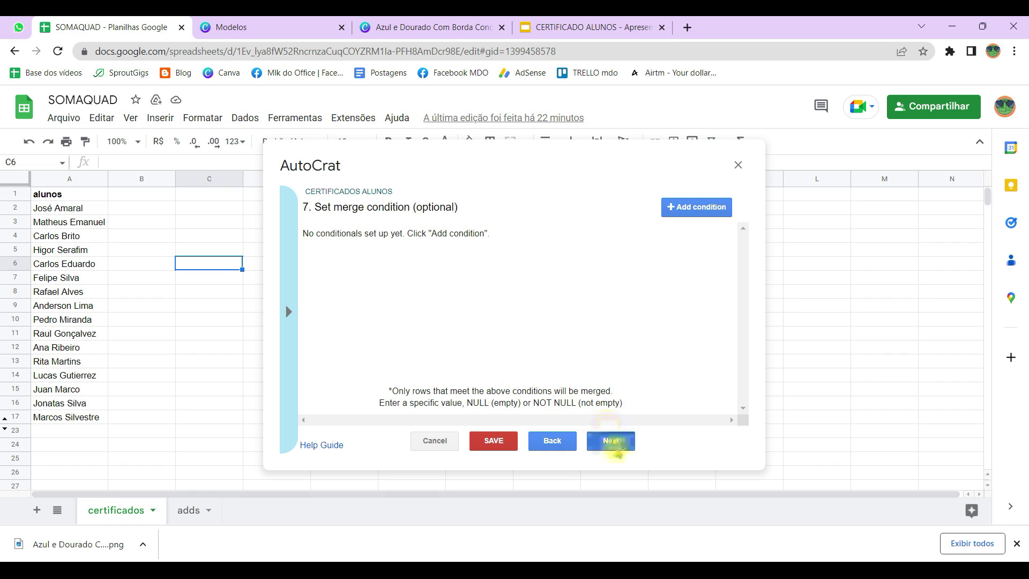
click(616, 449)
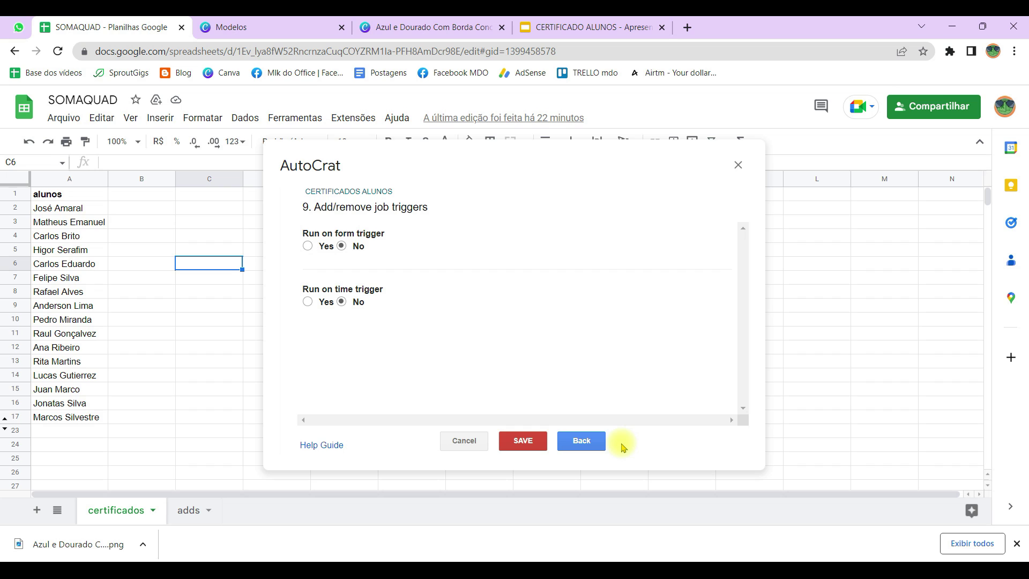
click(513, 445)
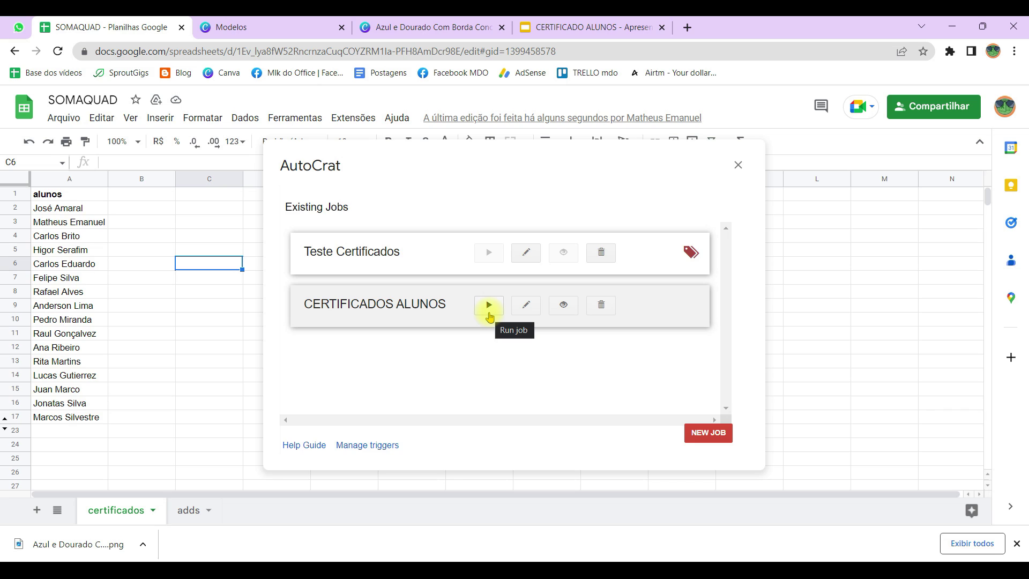
Run the CERTIFICADOS ALUNOS merge job, then go back to the CERTIFICADO ALUNOS presentation
click(489, 315)
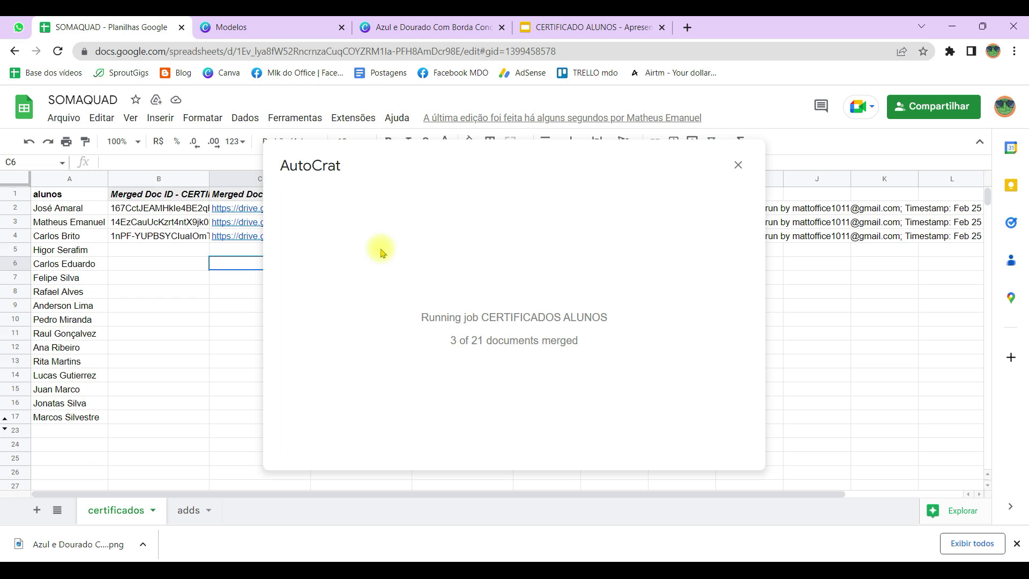
click(579, 27)
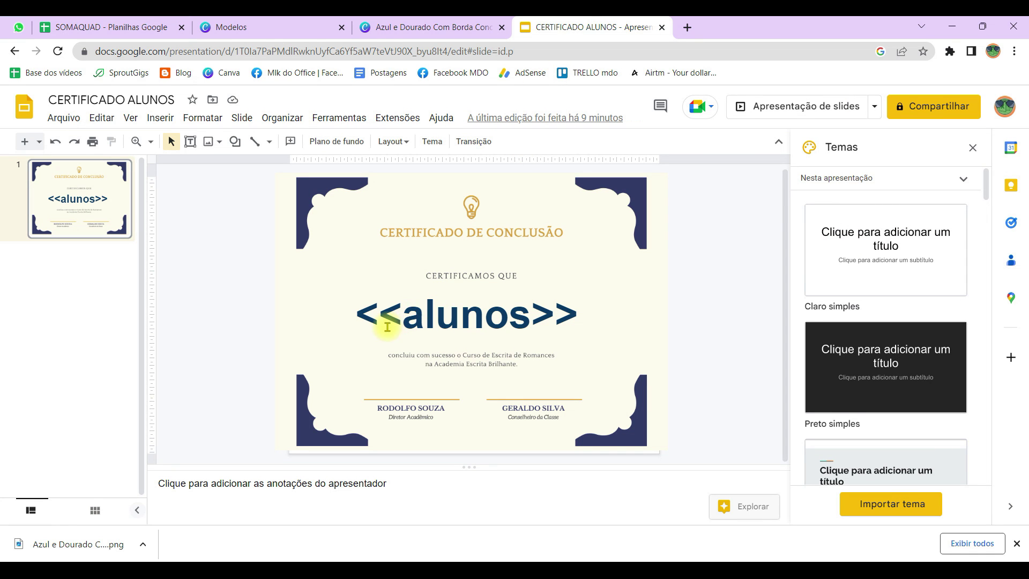
Highlight the <<alunos>> placeholder text on the certificate slide
drag(365, 314, 592, 306)
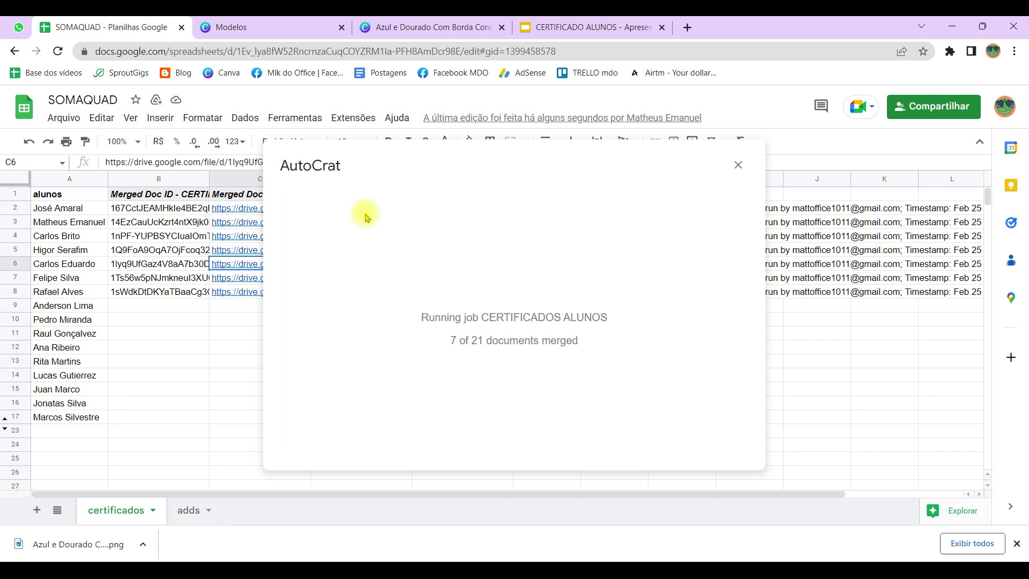
Close Autocrat, check the merged rows, and open row 7's certificate PDF from cell D7
click(737, 164)
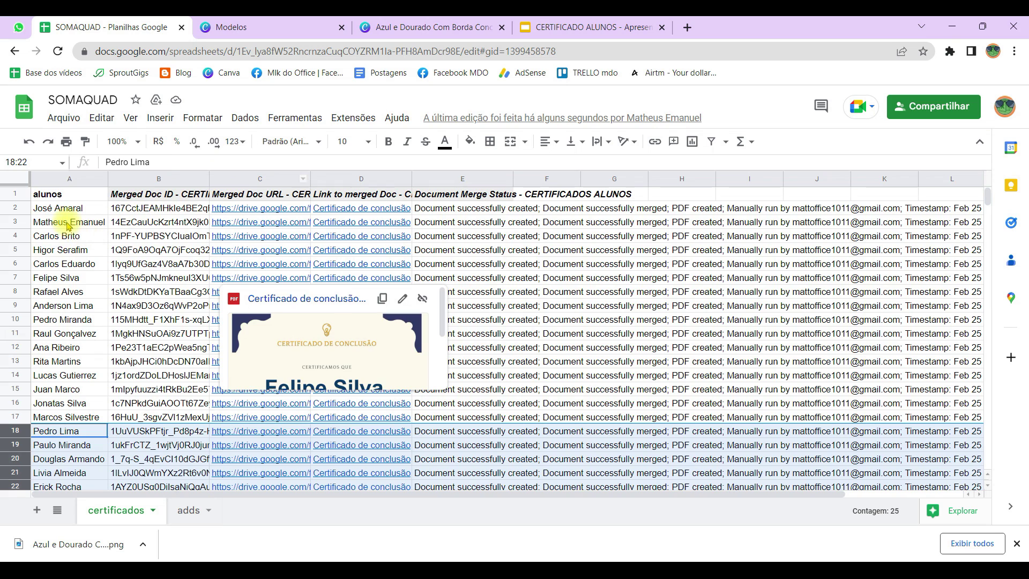
click(69, 222)
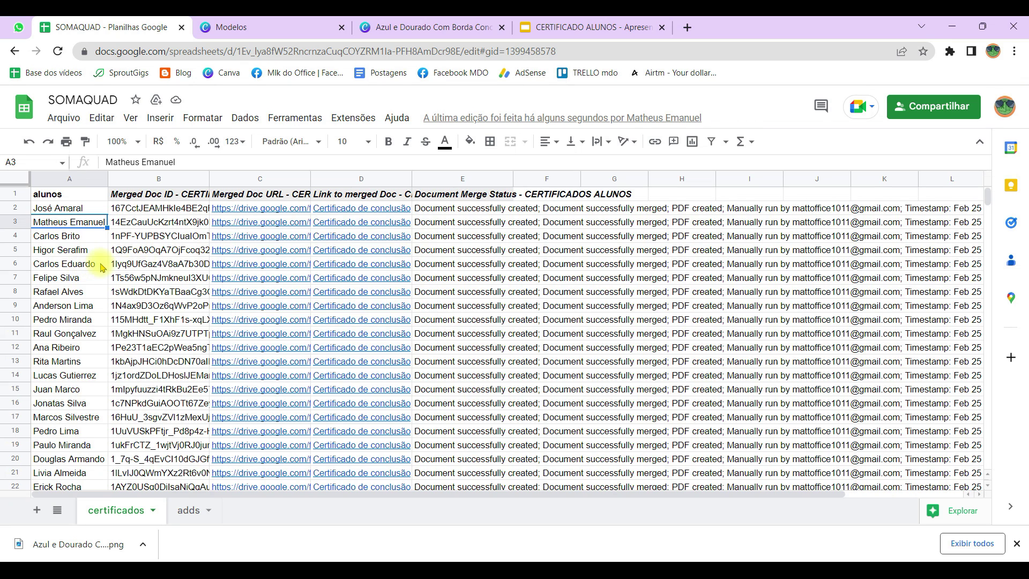
click(80, 291)
mouse_move(260, 291)
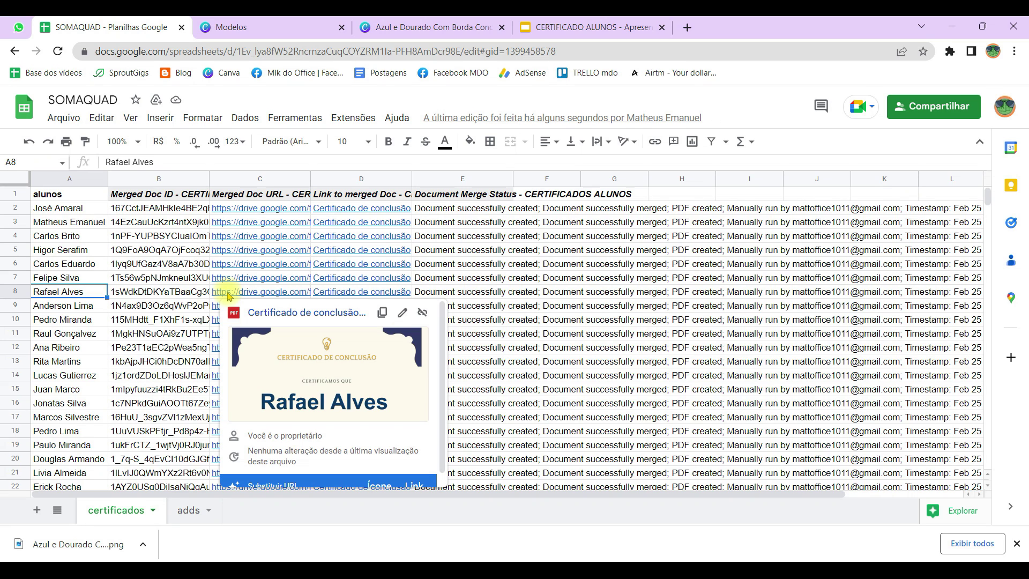
mouse_move(362, 277)
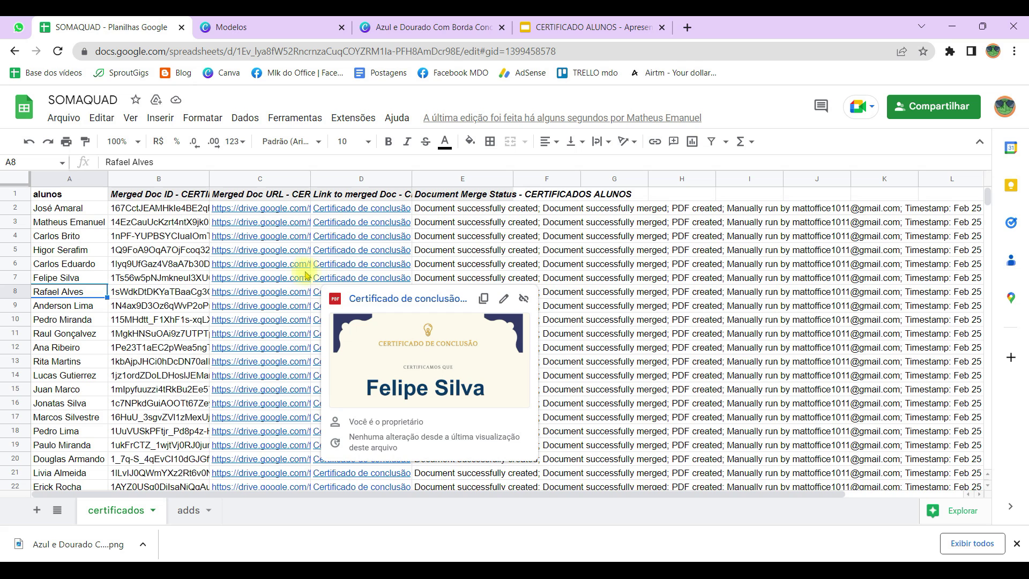
double_click(332, 283)
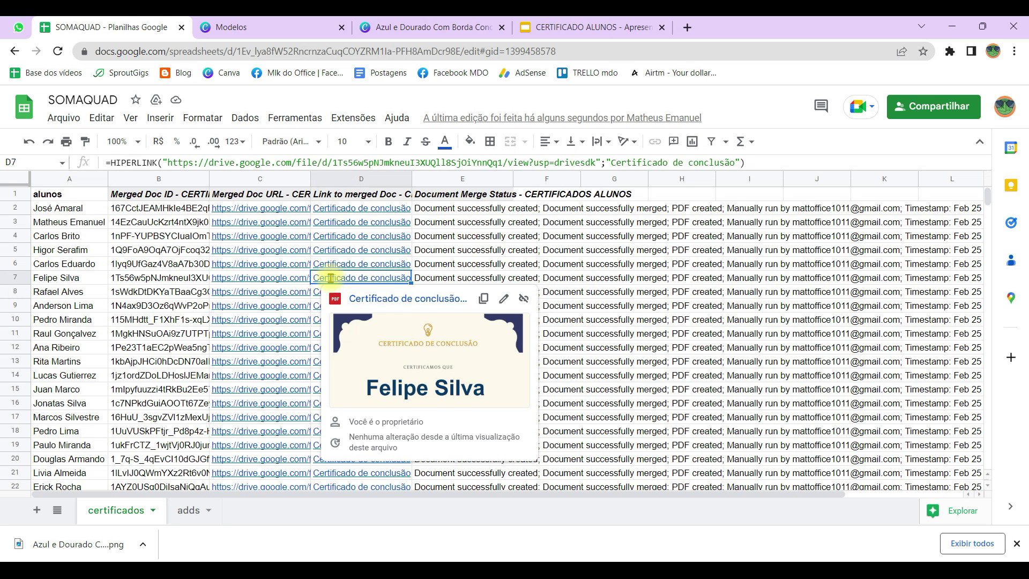
click(250, 279)
click(346, 284)
click(358, 299)
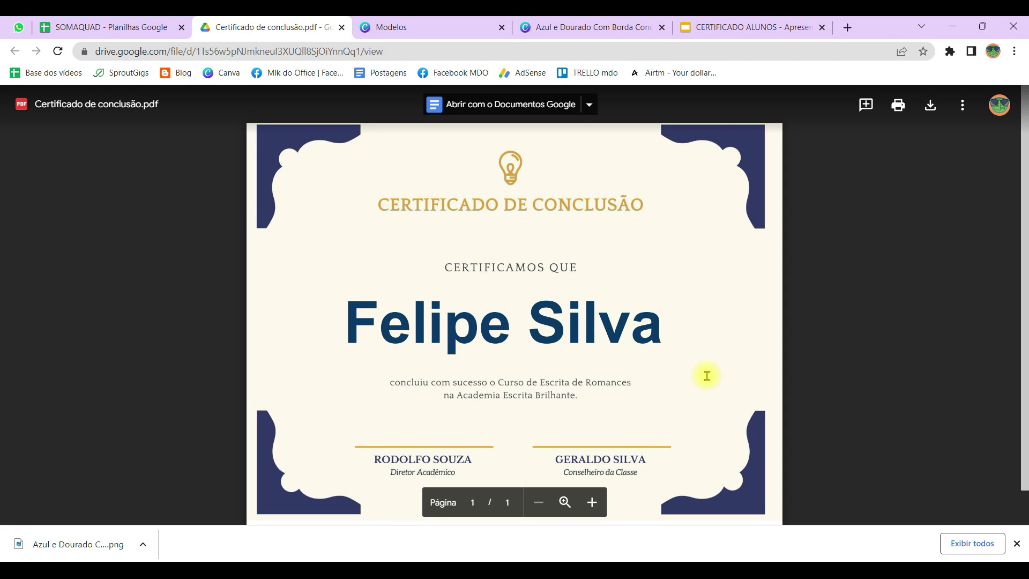
Download the merged Certificado de conclusão.pdf from the Drive PDF viewer
scroll(445, 308, down, 1)
scroll(439, 301, up, 1)
scroll(528, 172, down, 1)
scroll(390, 290, up, 1)
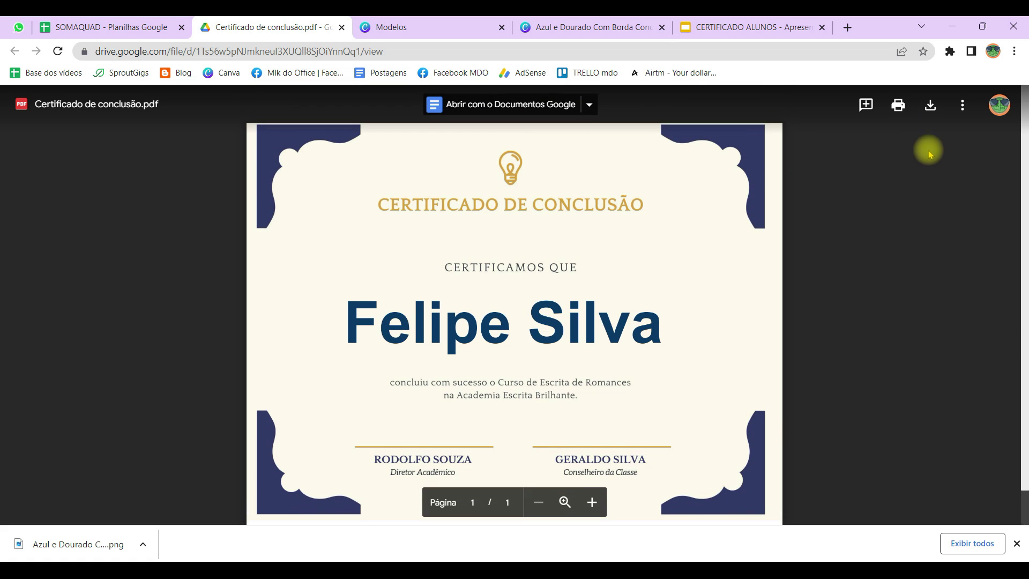
click(930, 107)
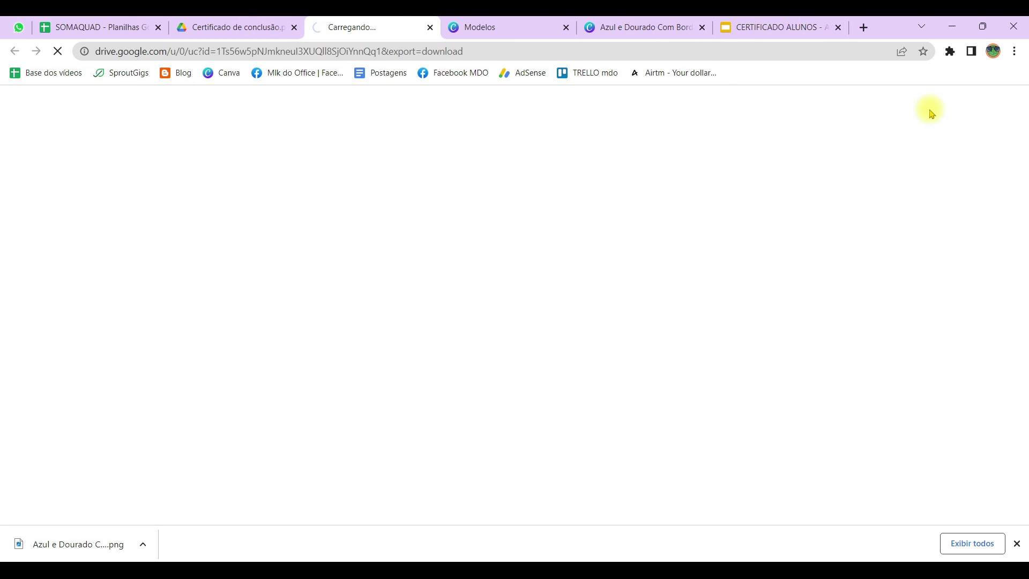